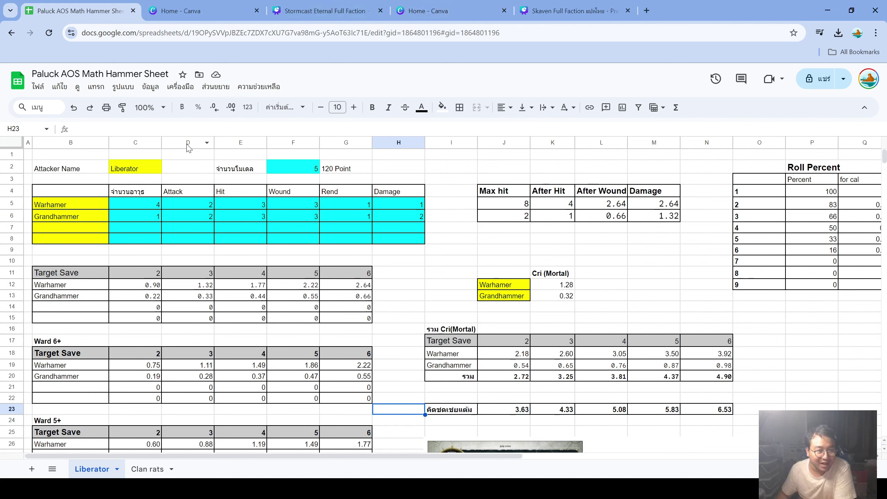
- Examine the Liberators warscroll image beside the ward tables and the attacker details on the Liberator sheet
scroll(297, 245, "down", 5)
left_click(497, 352)
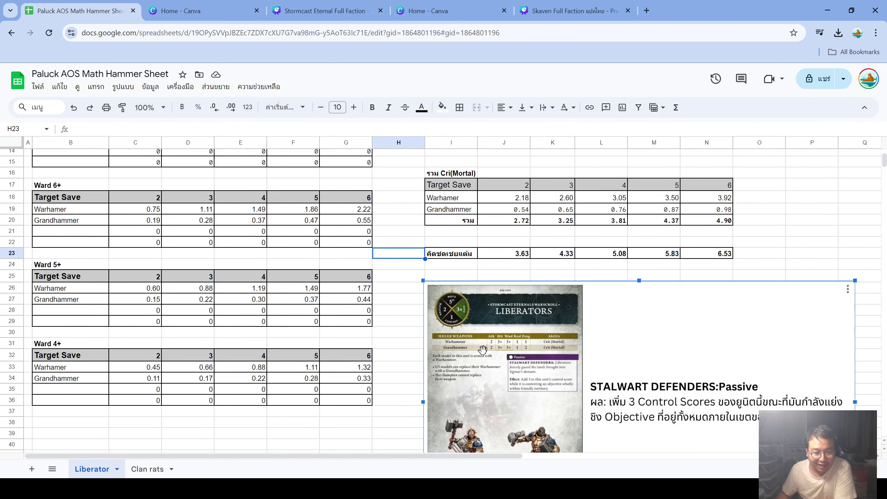
scroll(521, 315, "down", 2)
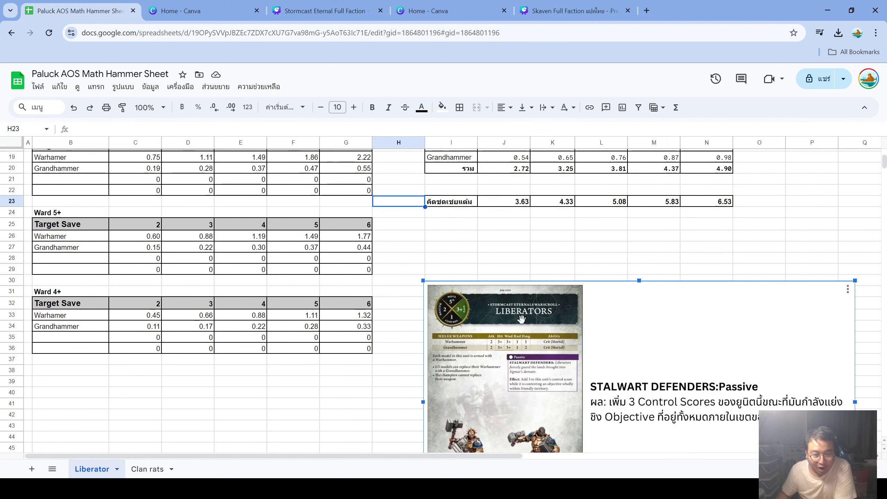
scroll(521, 319, "down", 2)
left_click(406, 188)
scroll(393, 205, "up", 8)
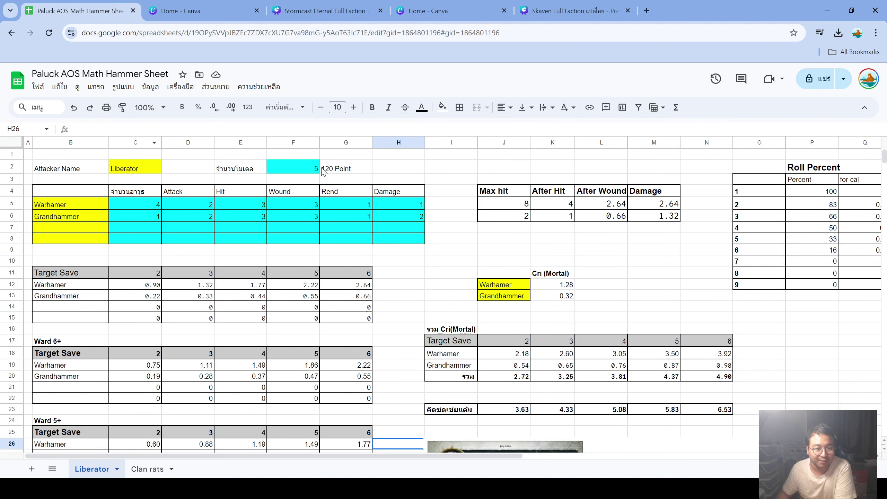
scroll(487, 278, "down", 5)
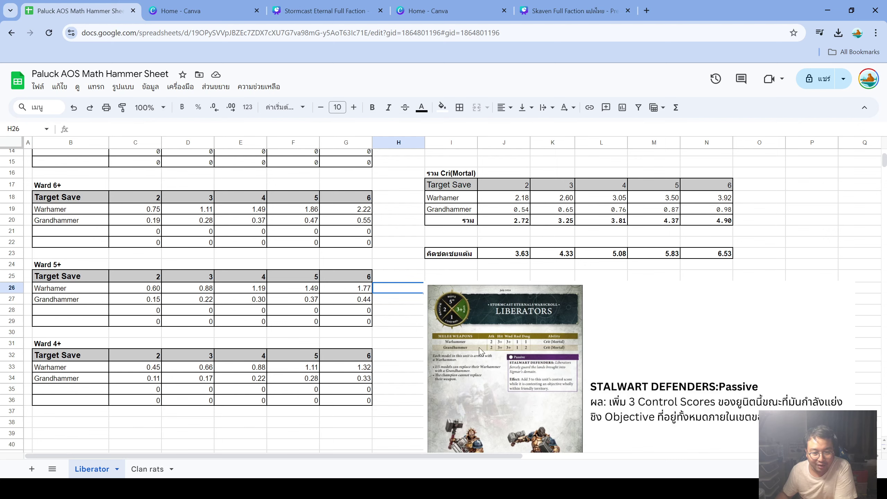
scroll(428, 354, "up", 5)
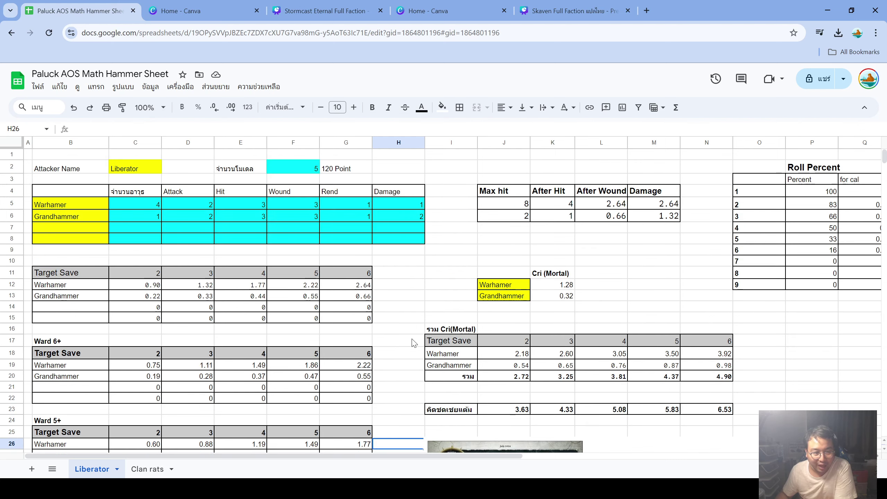
- Compare the Warhamer and Grandhammer weapon counts and attack stats with the weapon table on the Liberators warscroll
left_click(153, 206)
left_click(185, 205)
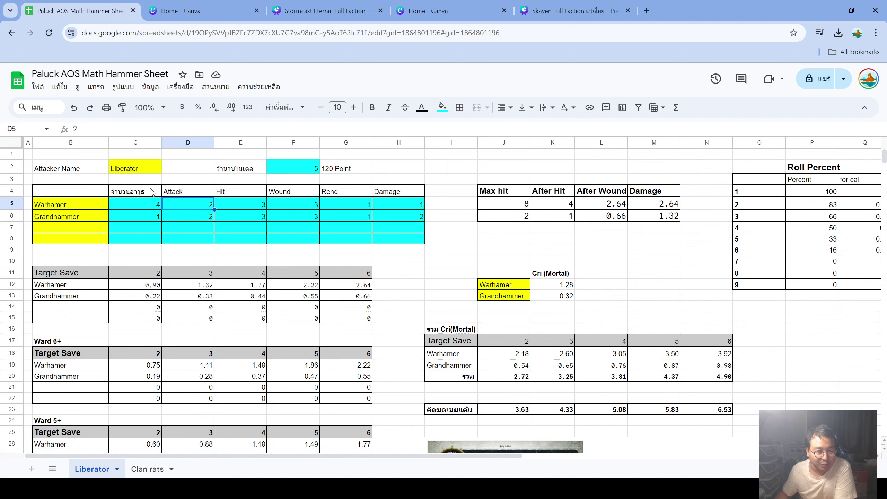
left_click(147, 218)
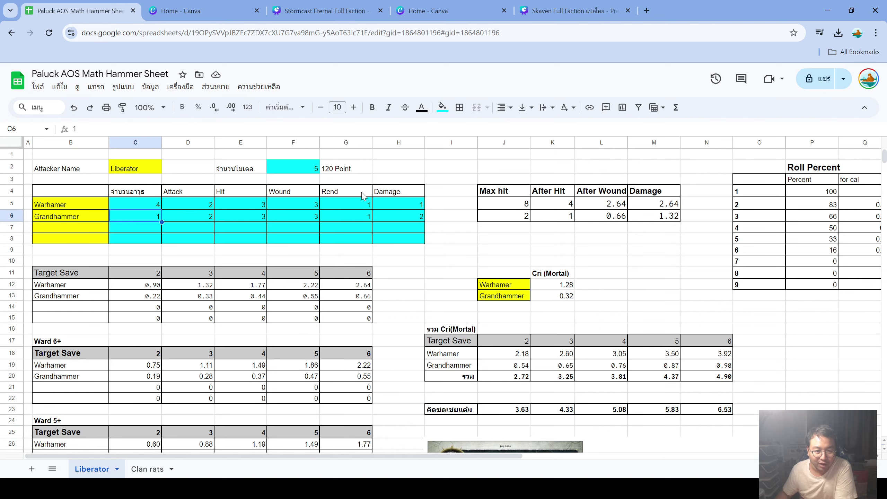
scroll(401, 217, "down", 5)
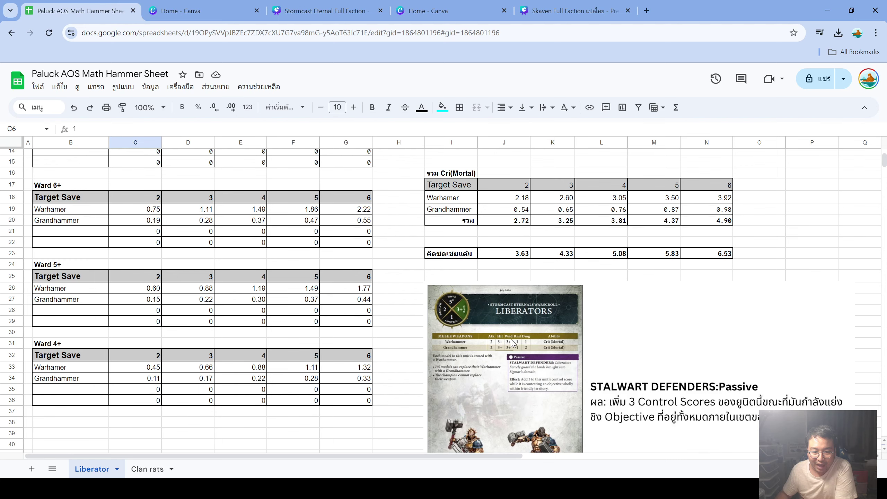
scroll(464, 312, "up", 5)
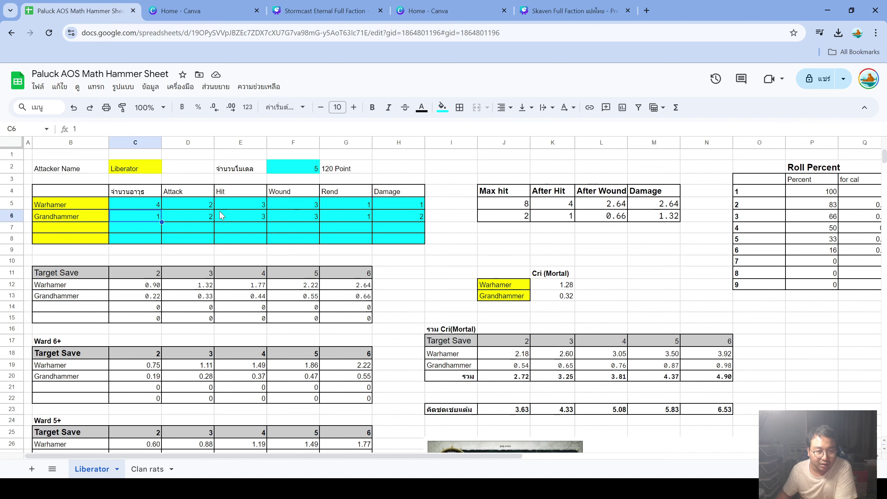
scroll(511, 304, "down", 5)
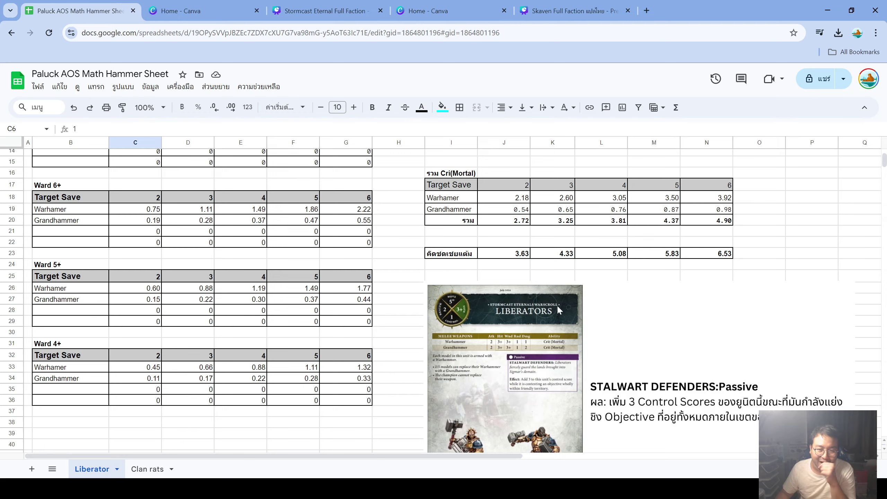
scroll(558, 306, "up", 5)
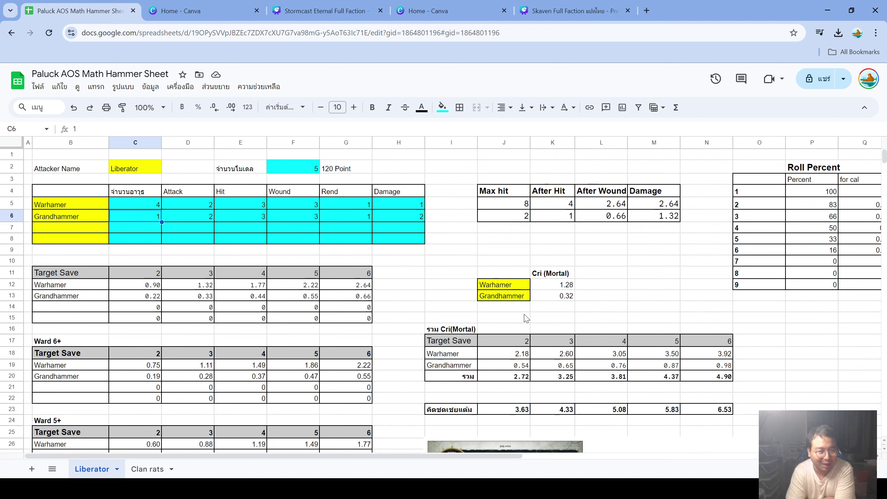
- Review the Warhamer row's weapon count, Attack, Hit, Wound and Damage inputs in the attacker table
left_click(153, 206)
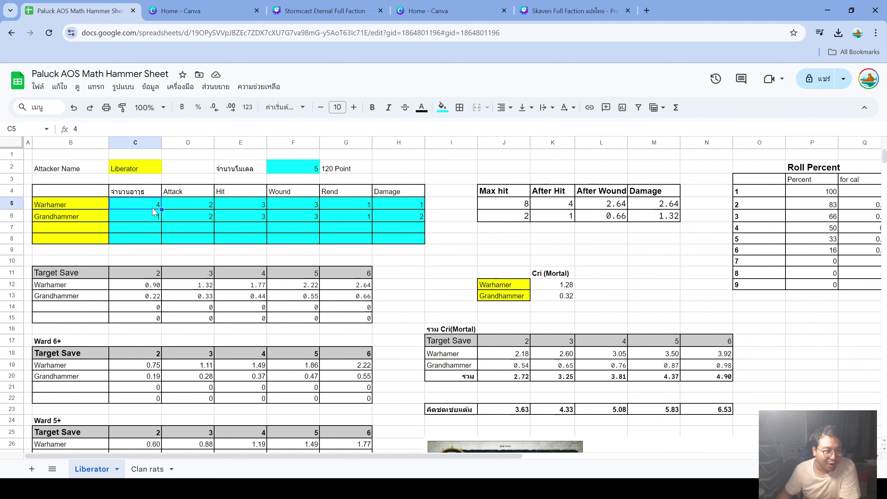
left_click(194, 204)
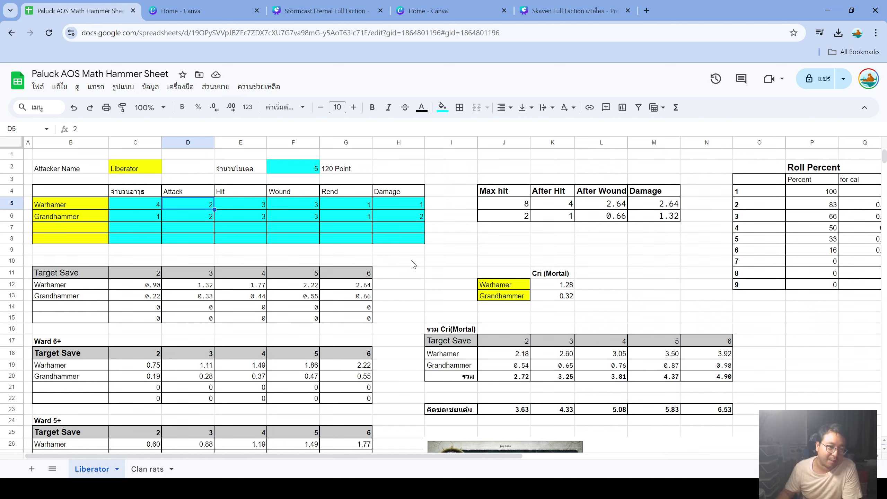
left_click(265, 209)
left_click(289, 210)
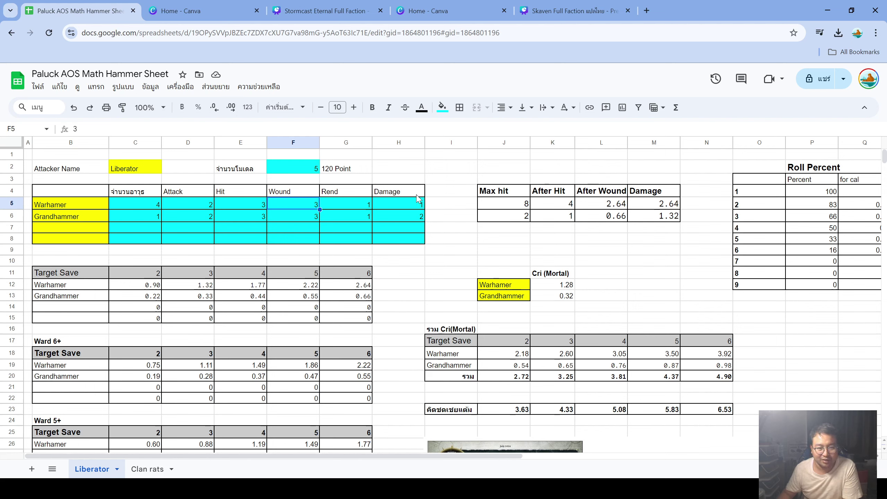
left_click(453, 178)
left_click(437, 206)
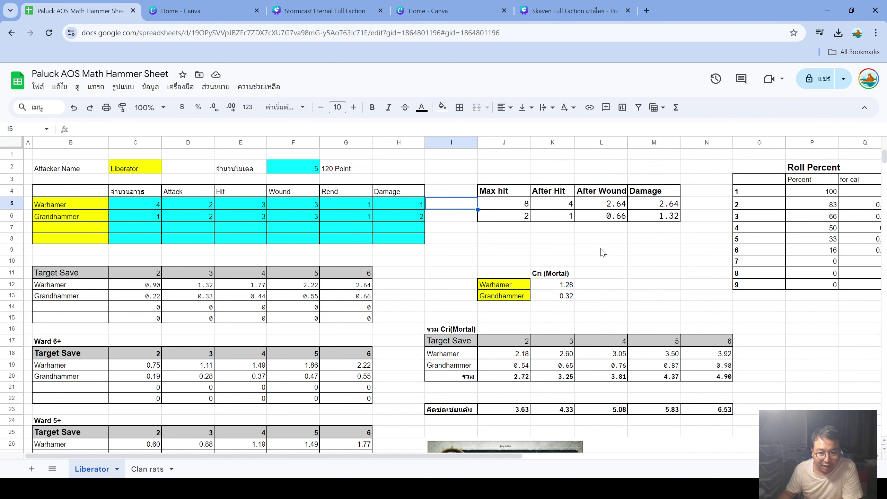
- Examine the Roll Percent lookup table together with the Max hit to Damage results and the Cri (Mortal) values
scroll(601, 248, "down", 1)
scroll(576, 242, "up", 1)
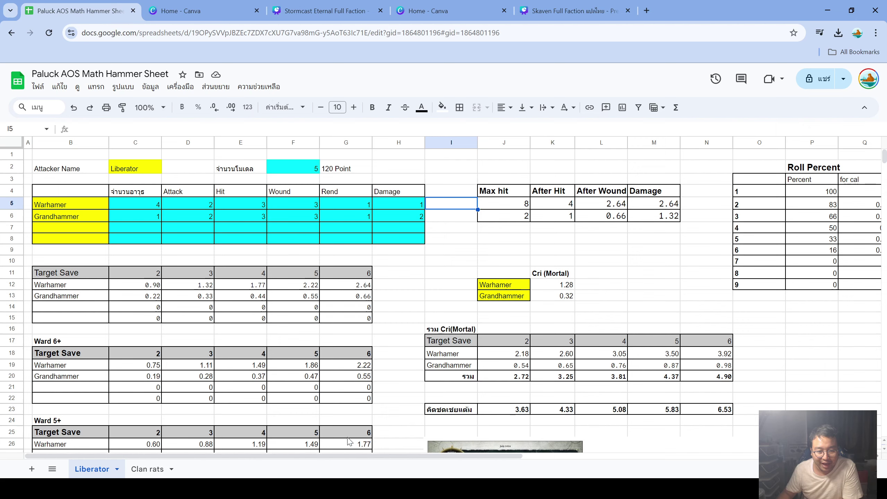
left_click_drag(346, 457, 454, 456)
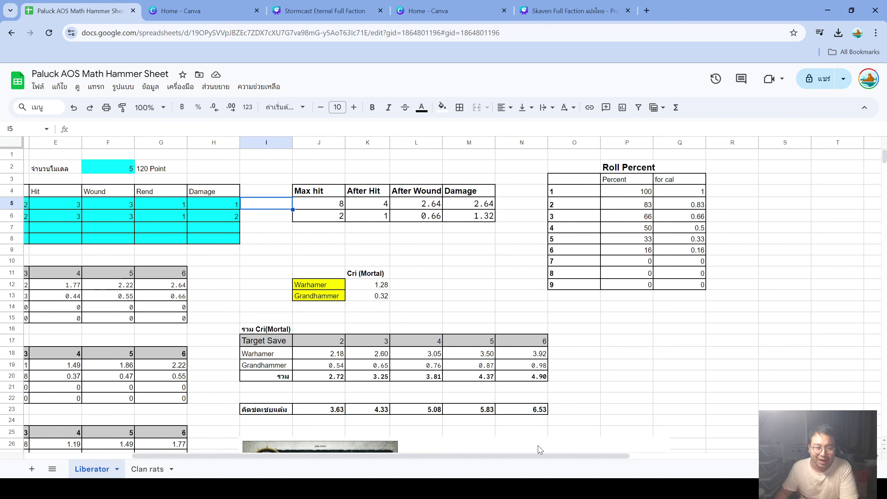
left_click(334, 242)
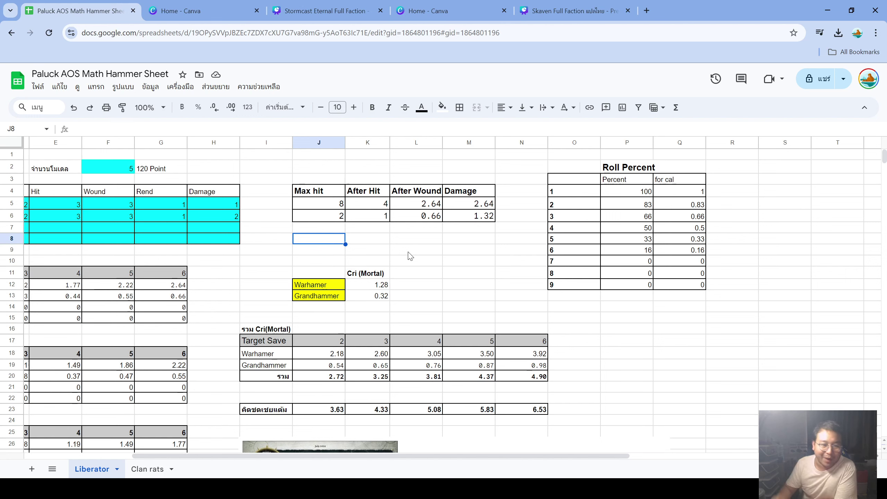
scroll(272, 265, "down", 2)
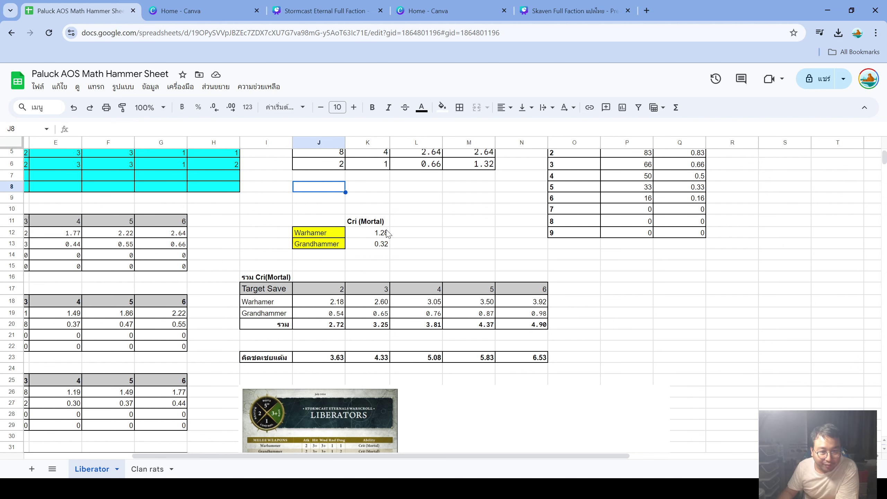
scroll(387, 233, "up", 2)
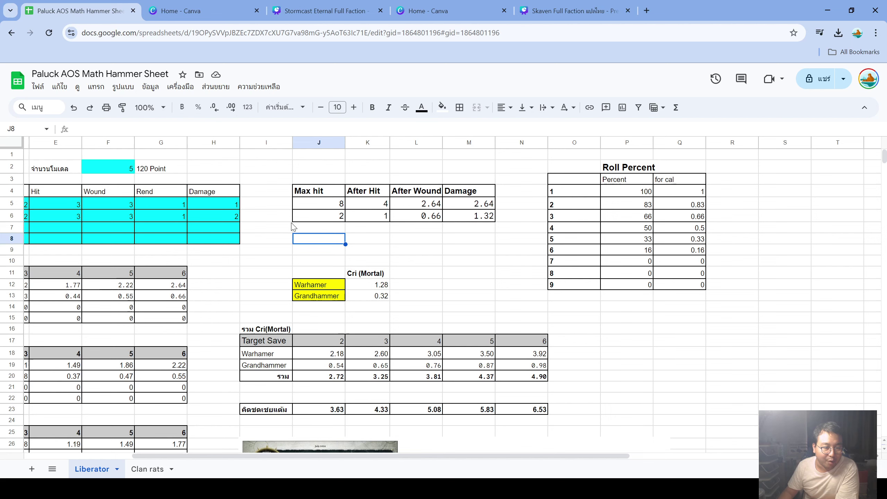
left_click_drag(297, 460, 189, 461)
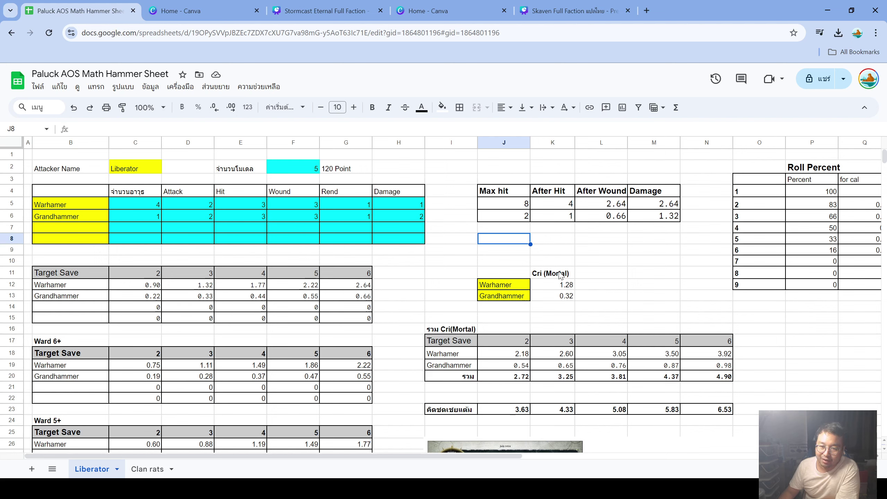
- Inspect the Warhamer and Grandhammer formulas for Target Save 5 and the matching column M17:M20 in the รวม Cri(Mortal) table
left_click(68, 289)
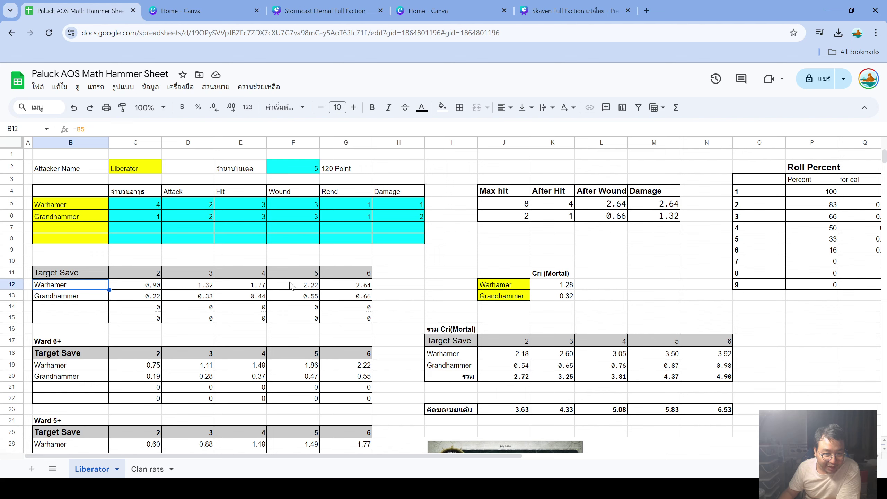
left_click(299, 286)
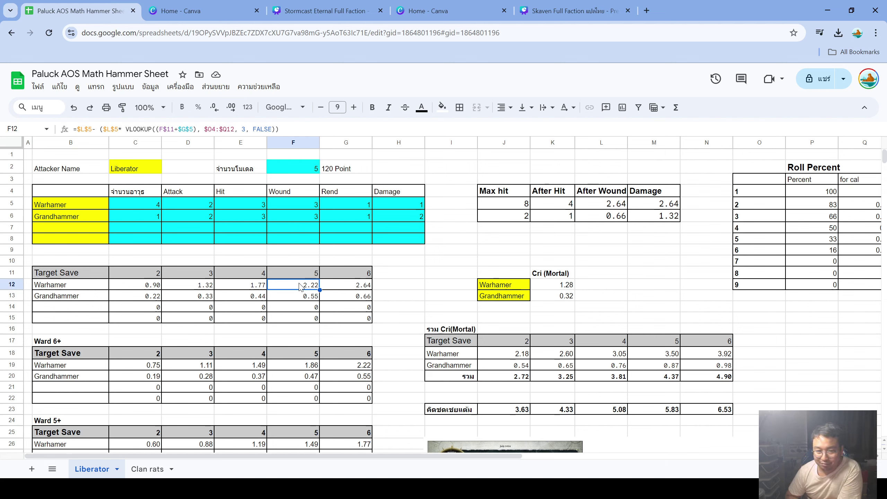
key("Down")
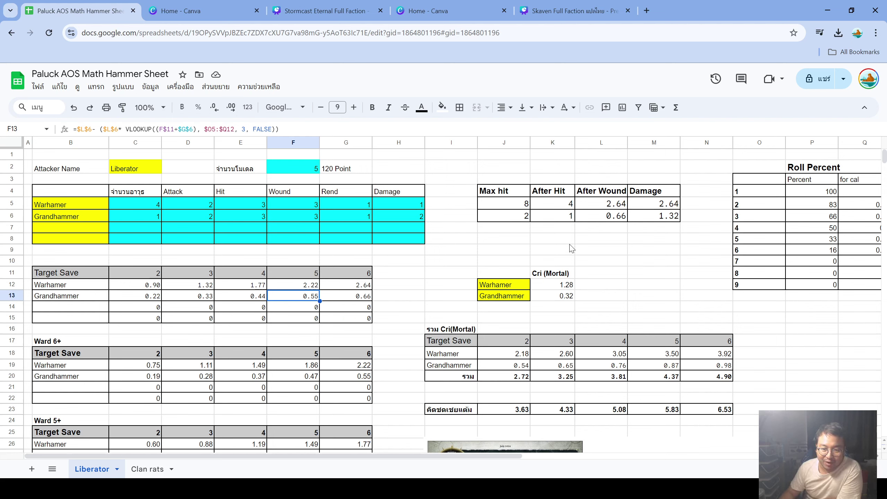
left_click(663, 354)
left_click_drag(656, 342, 662, 379)
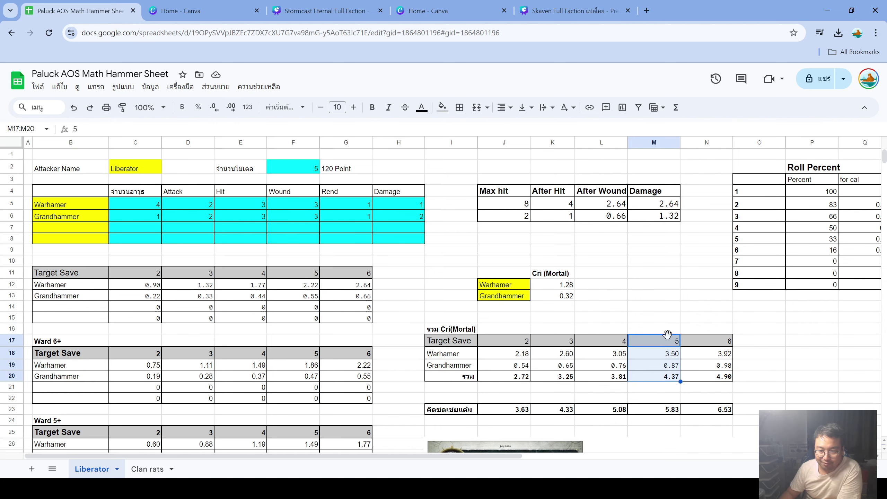
scroll(670, 339, "down", 1)
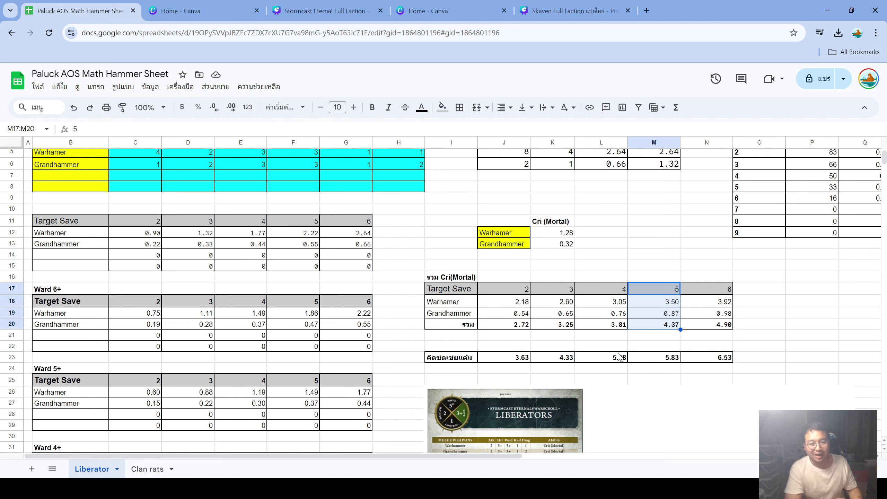
- Open the Clan rats sheet and review the Clanrats warscroll and the Rusty Weapon's count and Hit inputs
left_click(147, 468)
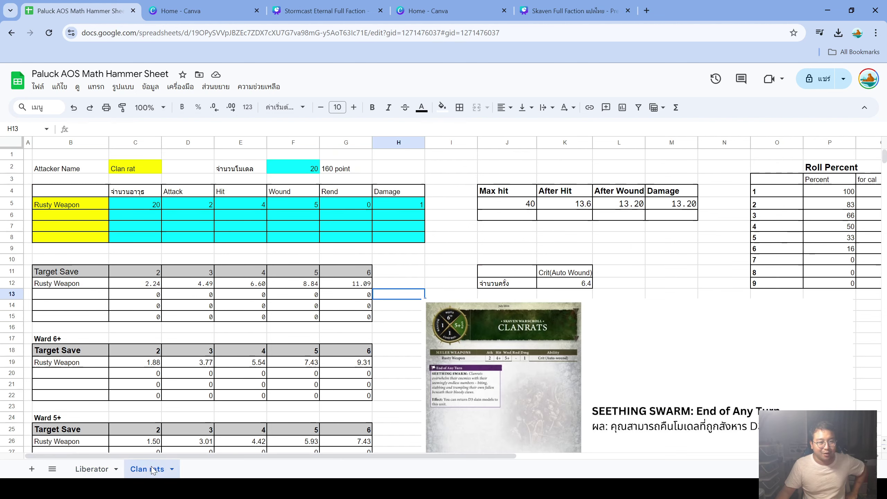
scroll(679, 267, "down", 2)
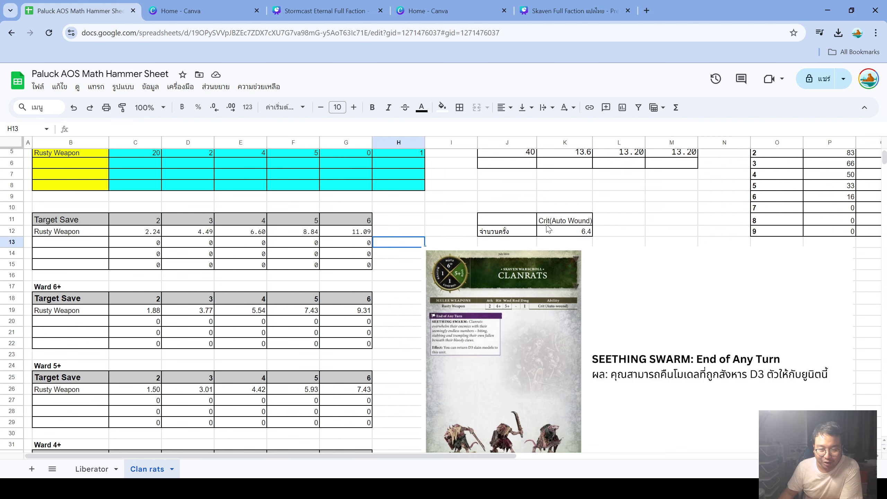
scroll(612, 245, "up", 2)
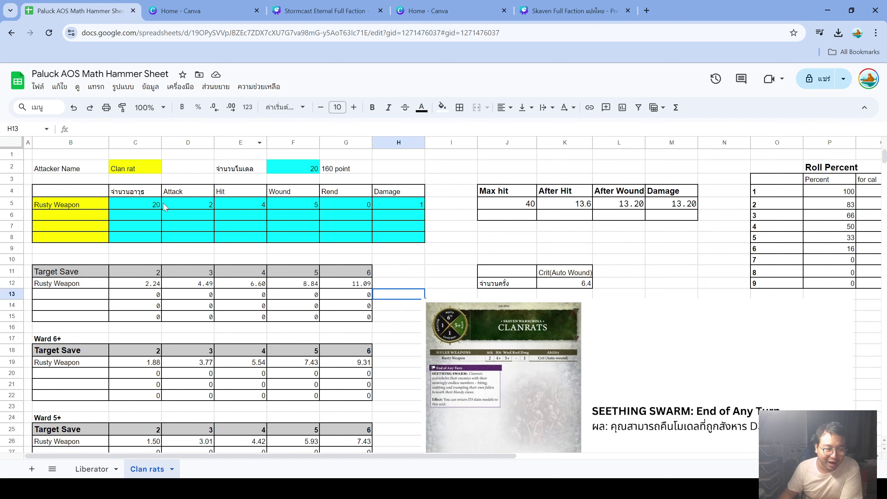
left_click(63, 206)
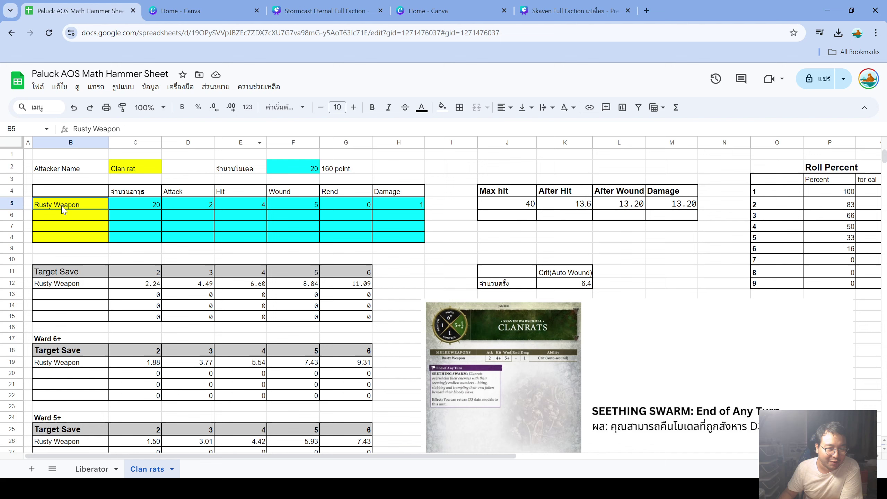
left_click(139, 207)
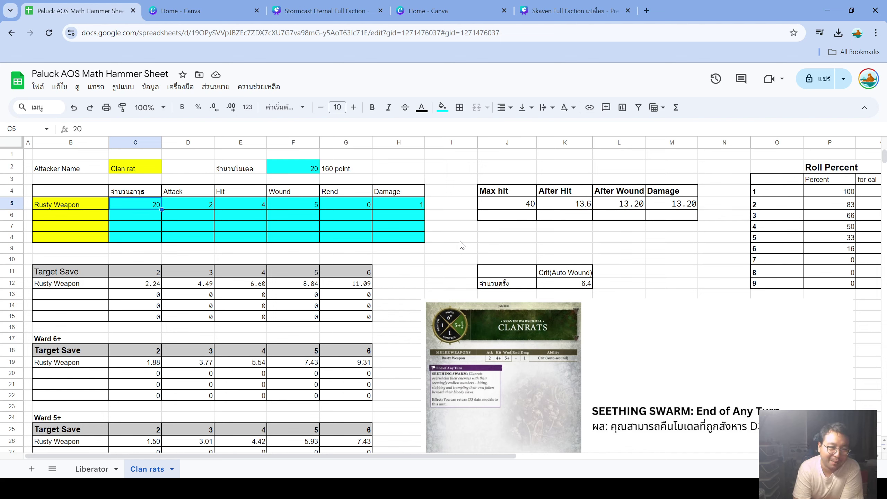
left_click(217, 206)
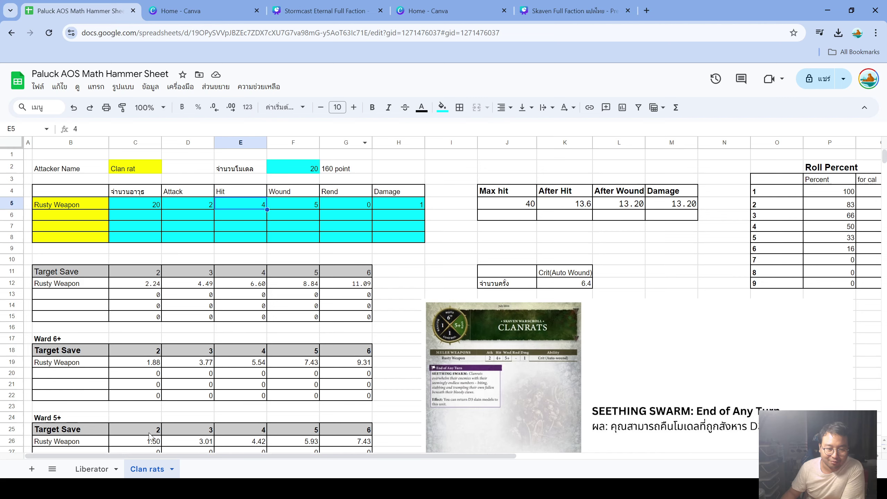
- Return to the Liberator sheet and view the full Liberators warscroll with its STALWART DEFENDERS passive text
left_click(84, 470)
scroll(382, 336, "up", 2)
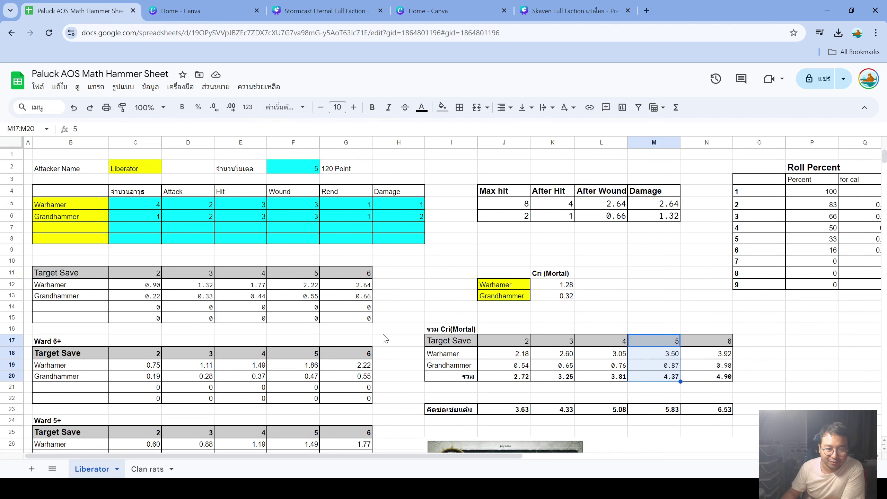
scroll(454, 360, "down", 9)
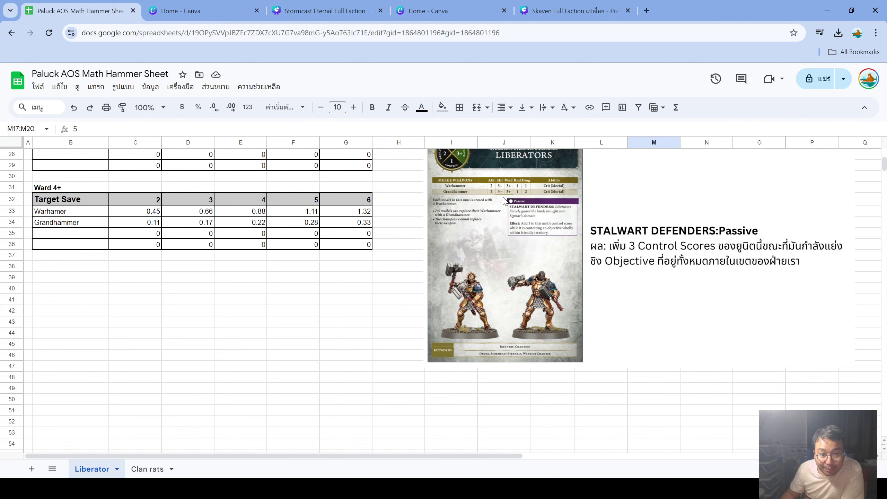
scroll(439, 180, "up", 2)
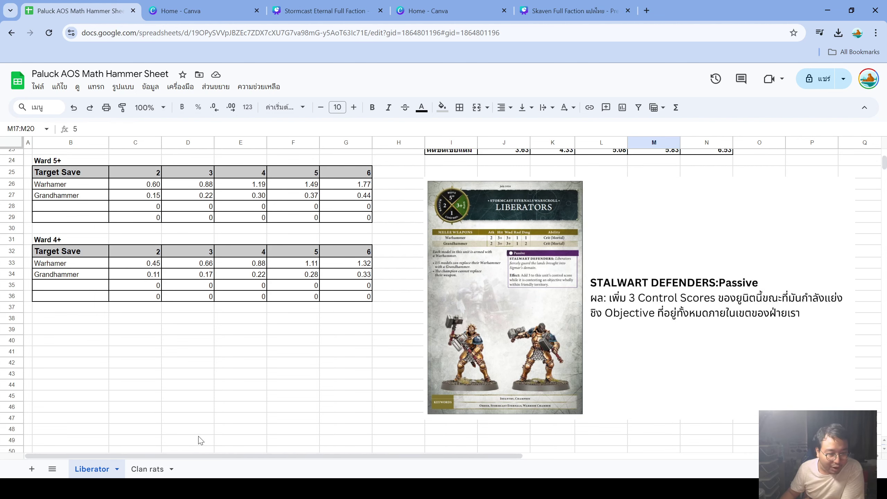
- Inspect the Target Save 3 column in the Clan rats results and return to the Liberator sheet's weapon inputs
left_click(144, 469)
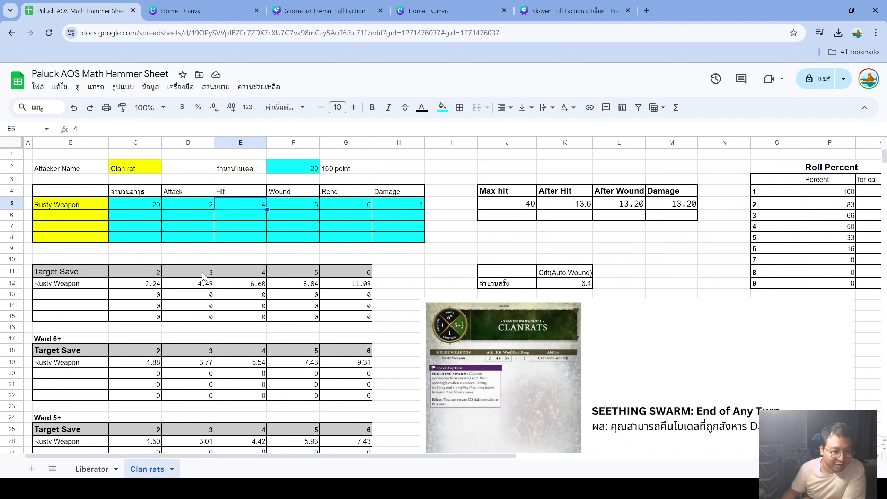
left_click_drag(208, 274, 206, 317)
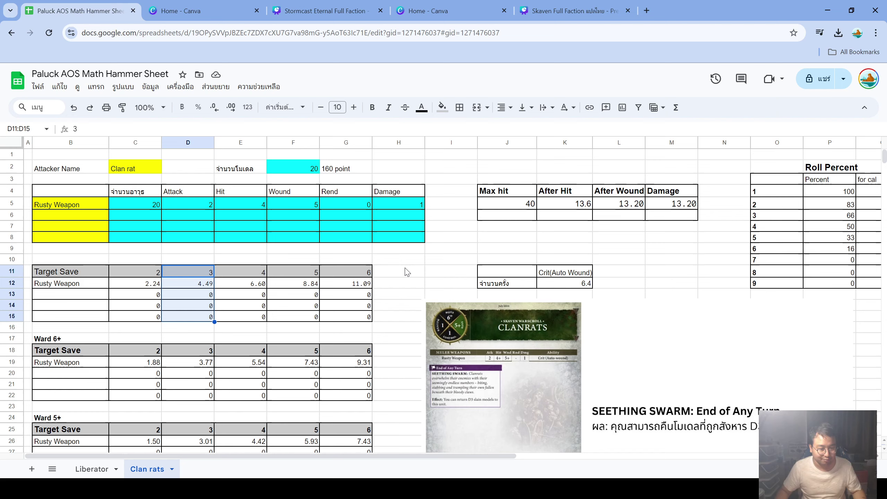
left_click(87, 475)
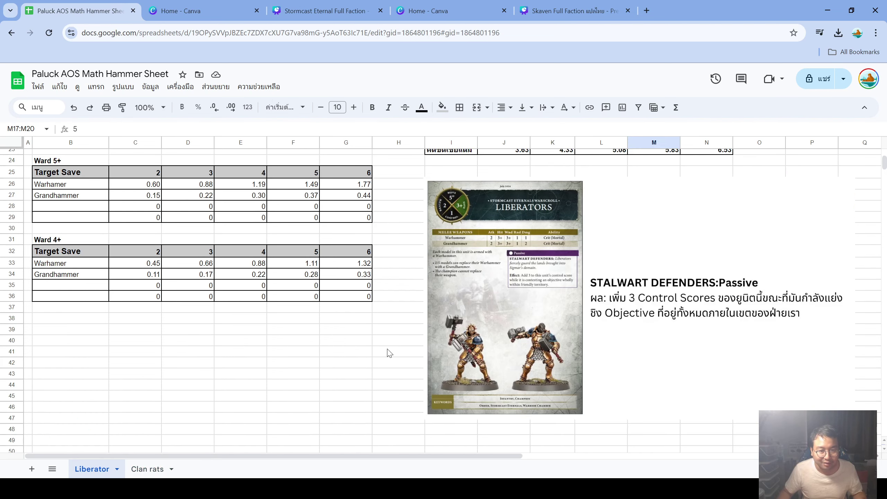
scroll(390, 352, "up", 5)
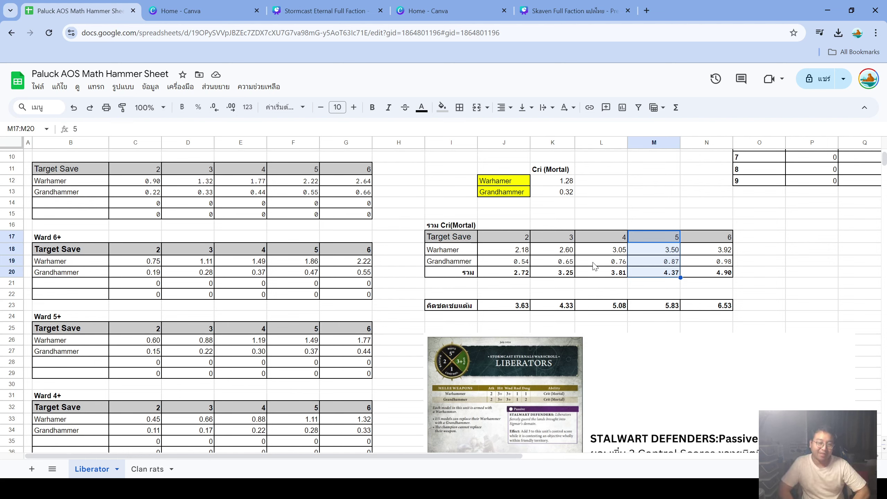
scroll(520, 268, "up", 3)
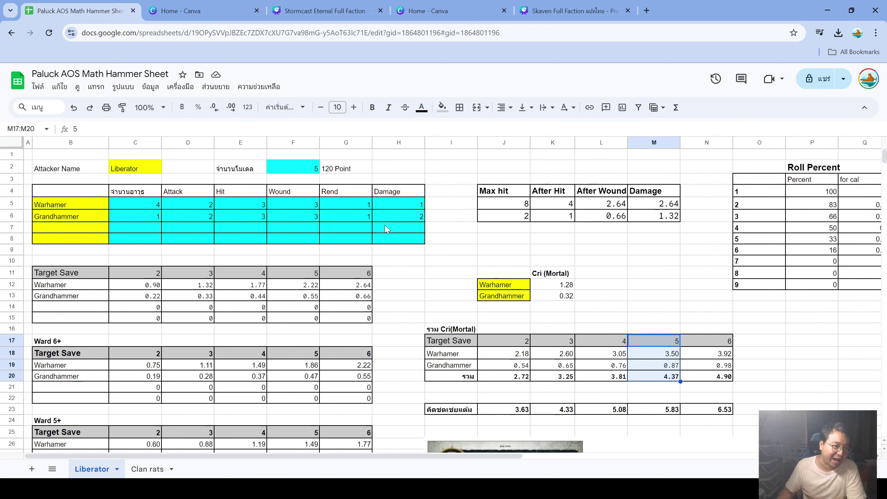
- Set the Hit value of Warhamer and Grandhammer to 2 and check the รวม Cri(Mortal) total for Target Save 5
left_click(249, 205)
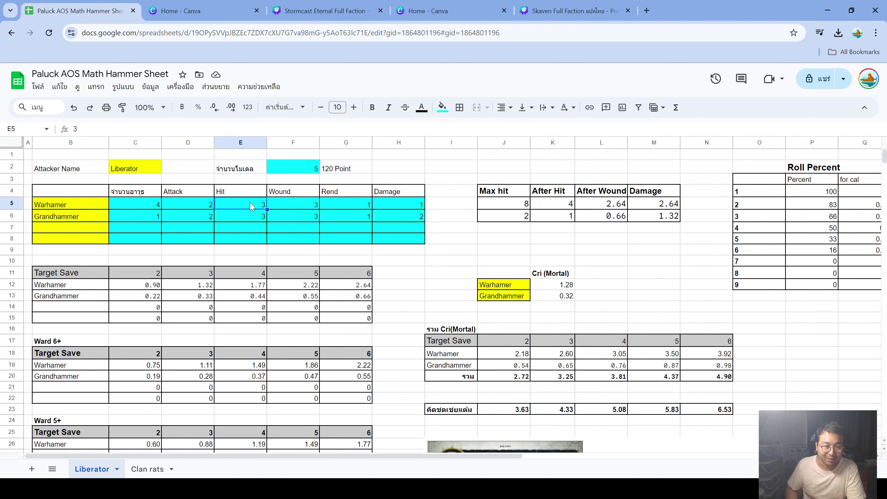
type("2")
key("Return")
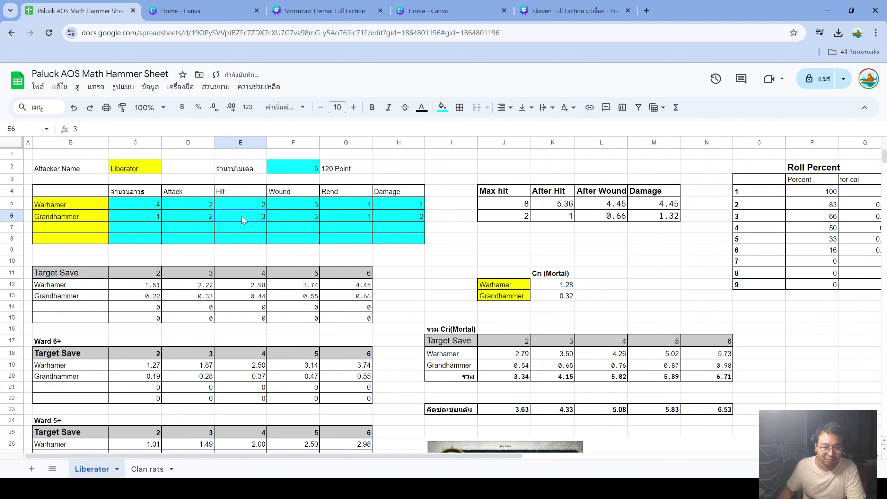
type("2")
key("Return")
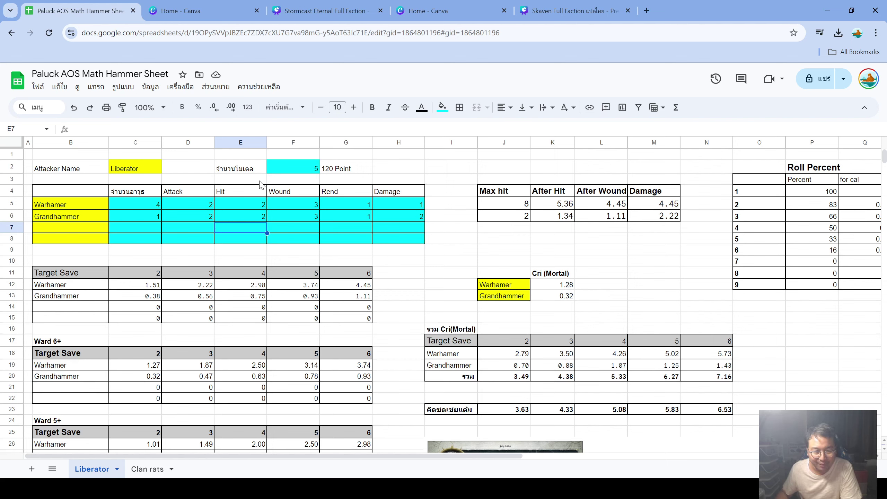
left_click(659, 377)
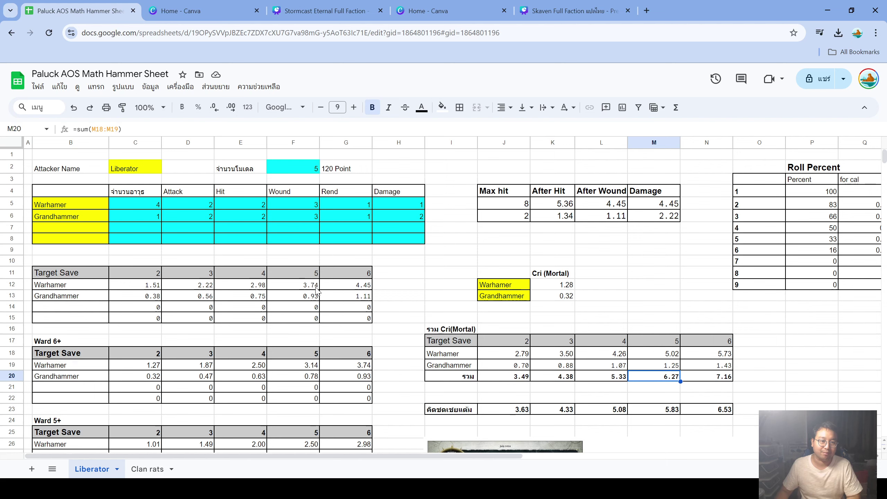
- Change the Hit value of both Liberator weapons back to 3
left_click(244, 202)
type("3")
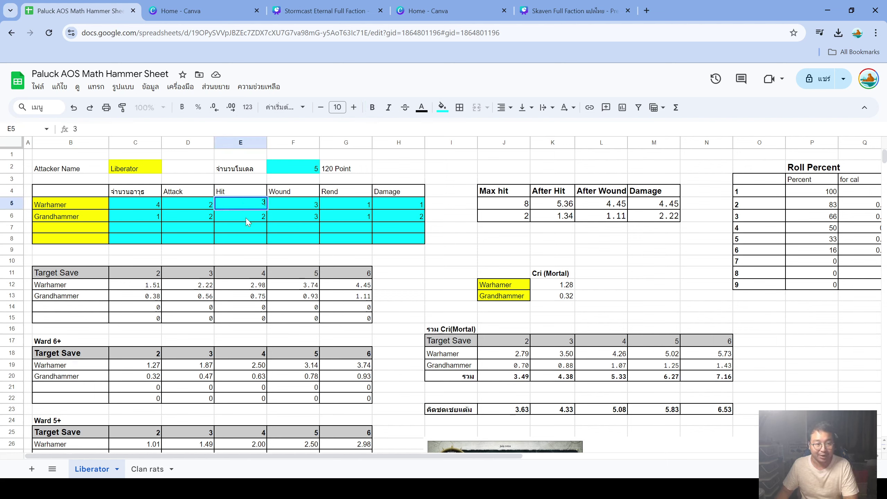
key("Return")
left_click(346, 248)
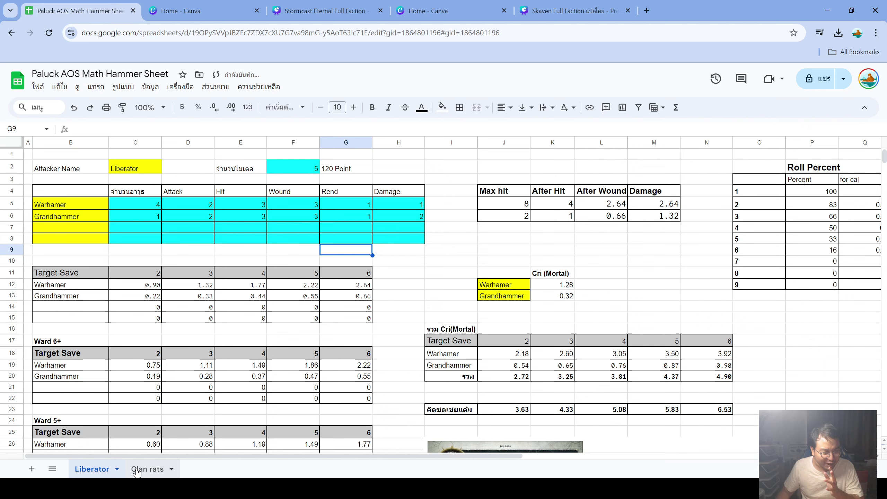
- On the Clan rats sheet, set the Rusty Weapon's Hit to 3 and review the Target Save 4 and 3 columns
left_click(147, 468)
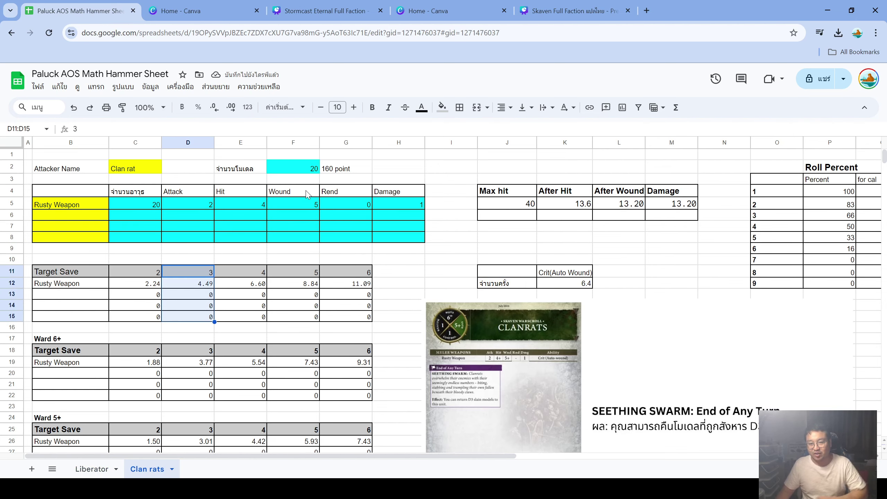
left_click(247, 204)
type("3")
key("Return")
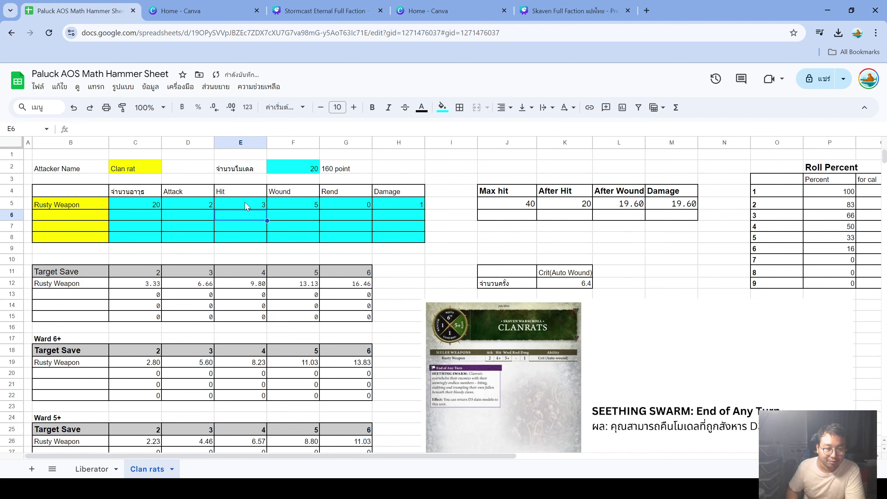
left_click(621, 260)
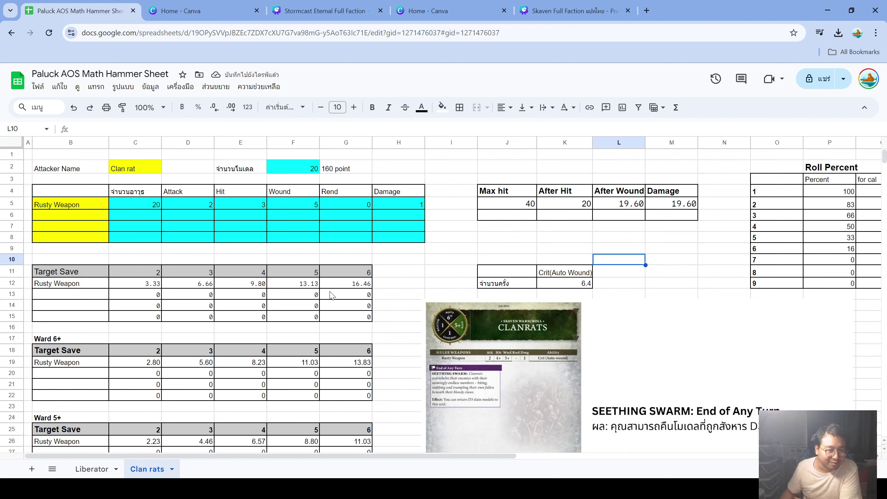
left_click_drag(251, 277, 249, 317)
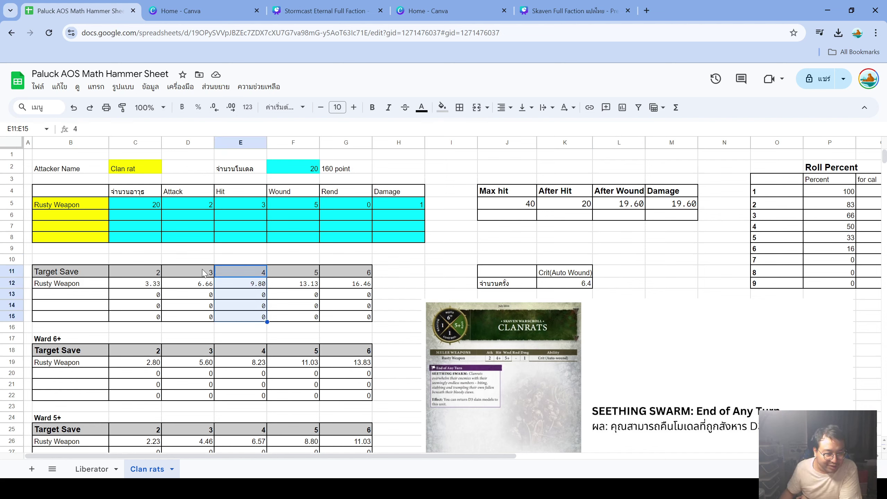
left_click_drag(205, 272, 203, 318)
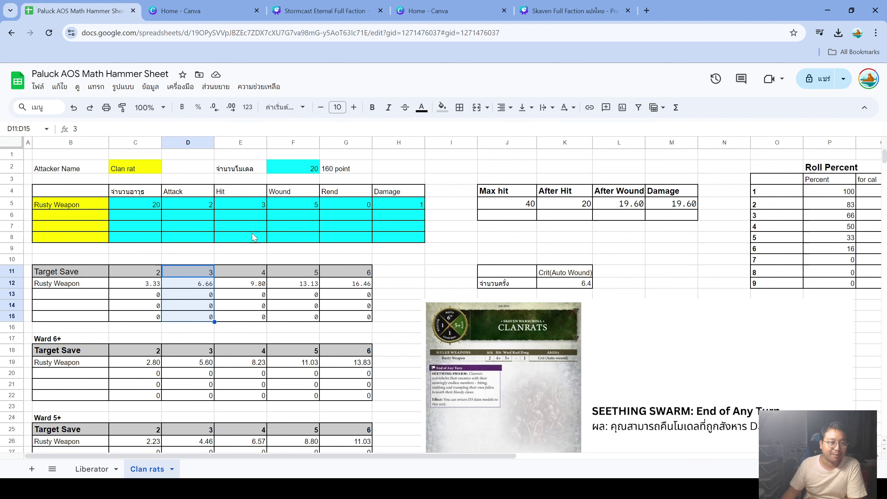
- Restore the Rusty Weapon's Hit value to 4
left_click(261, 207)
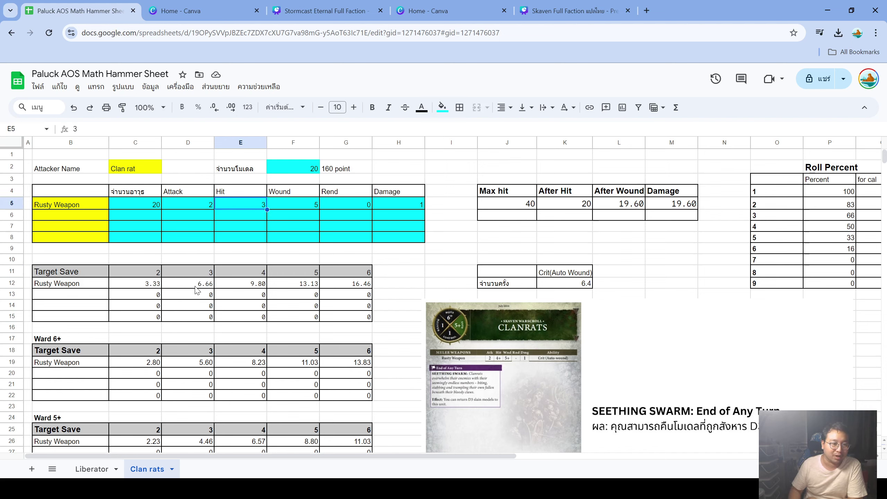
type("4")
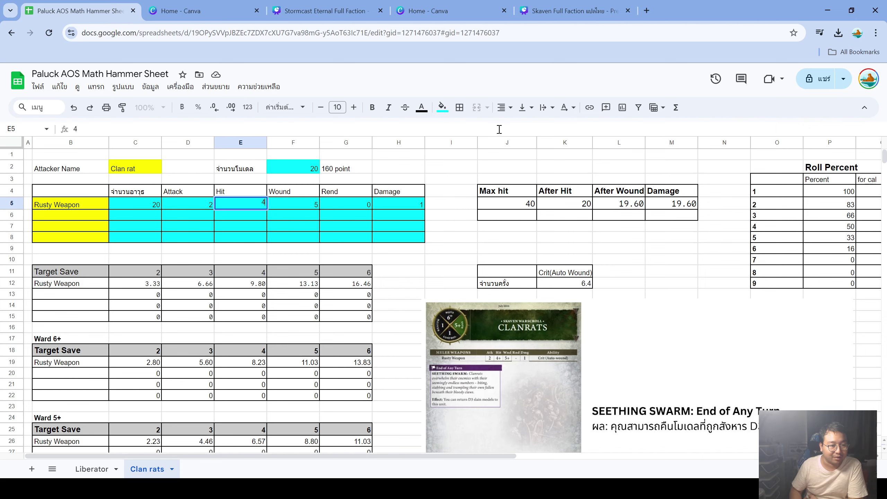
key("Return")
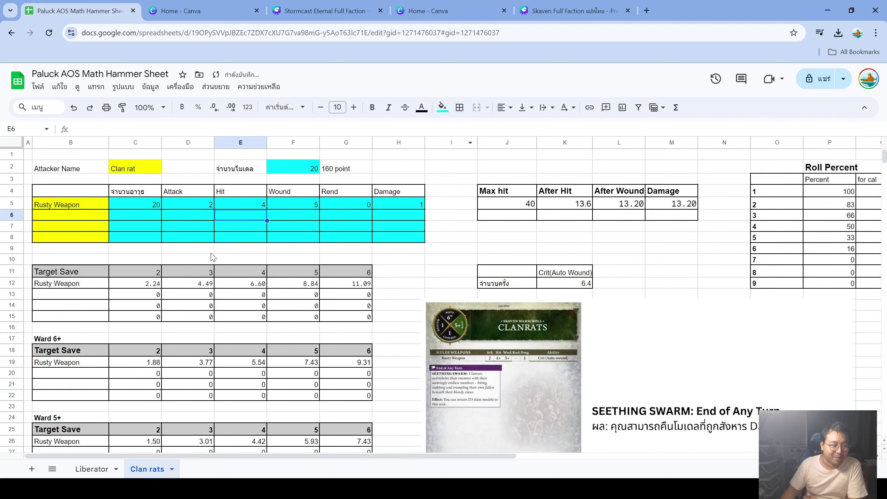
- Switch the Rusty Weapon's Hit to 3 once more and return it to 4 to compare the damage results
left_click(256, 207)
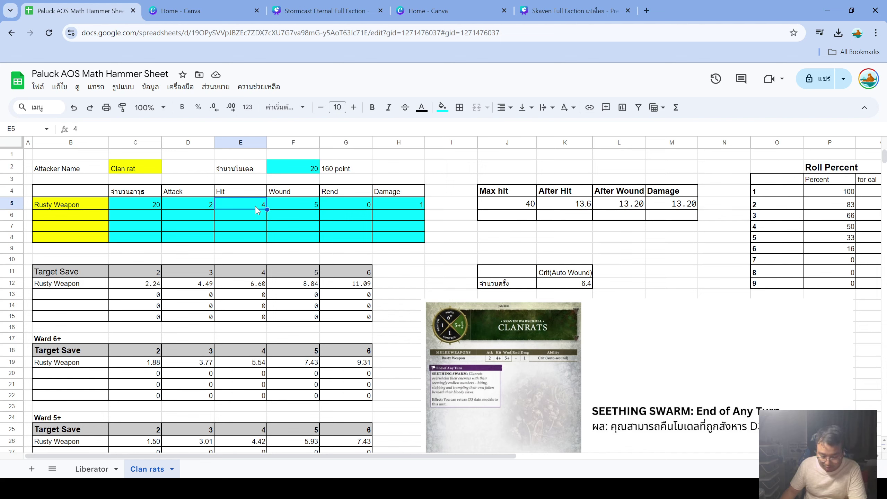
type("3")
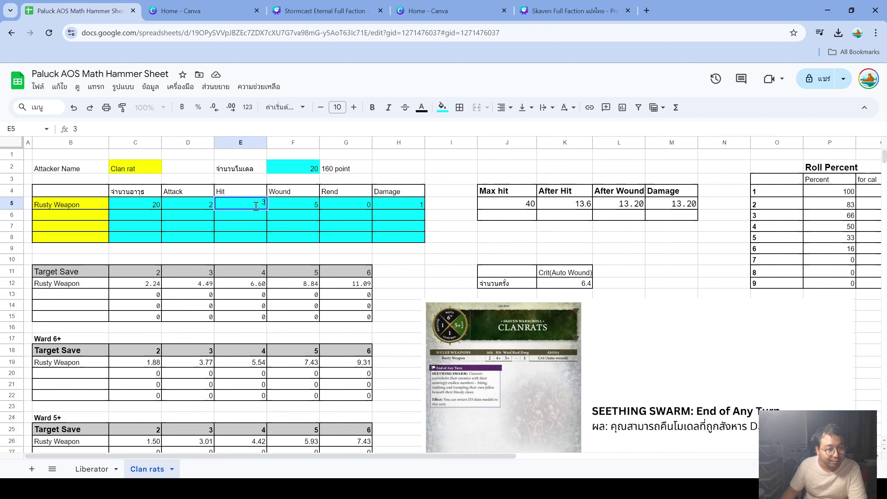
key("Return")
left_click(256, 206)
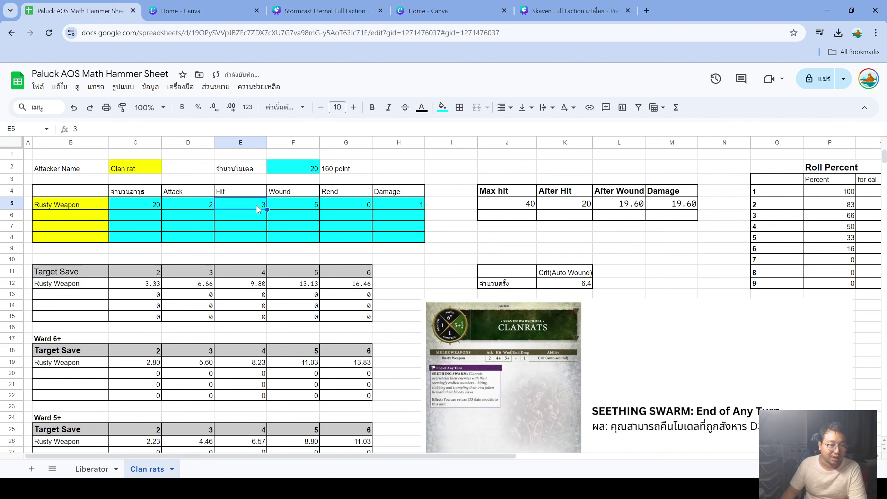
type("4")
key("Return")
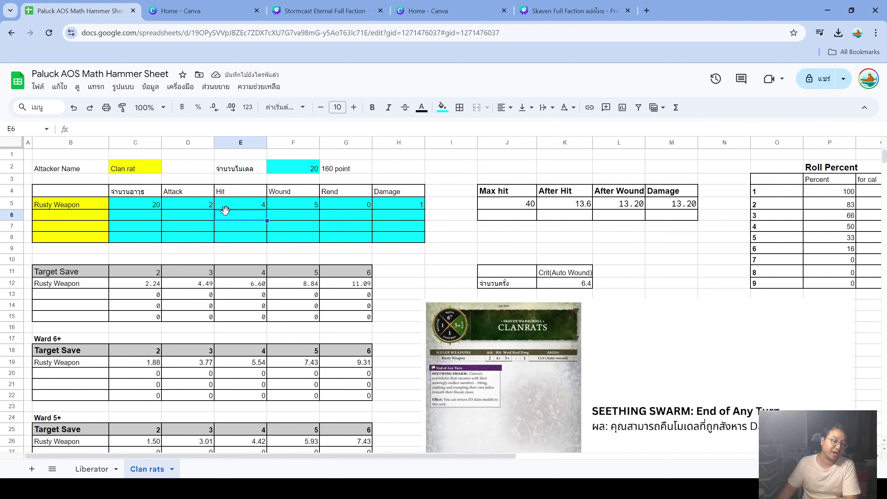
- On the Liberator sheet, set the Hit value to 2 for both the Warhamer and the Grandhammer
left_click(91, 469)
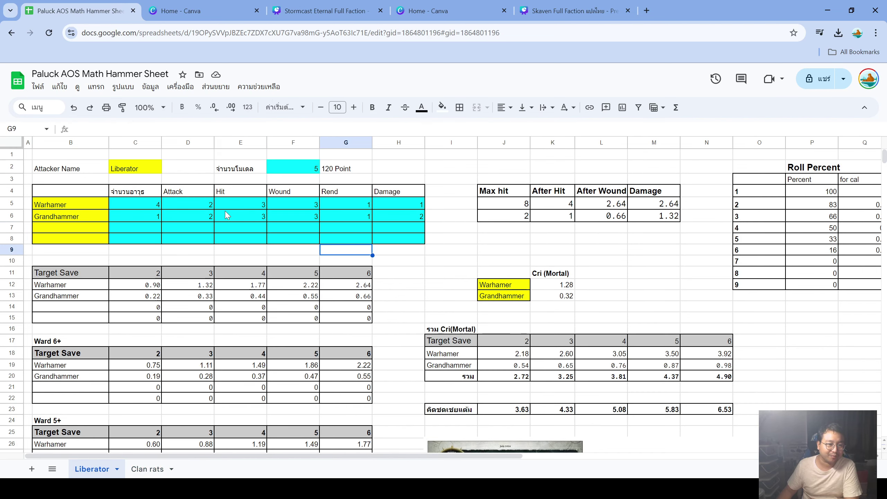
left_click(237, 207)
type("2")
key("Return")
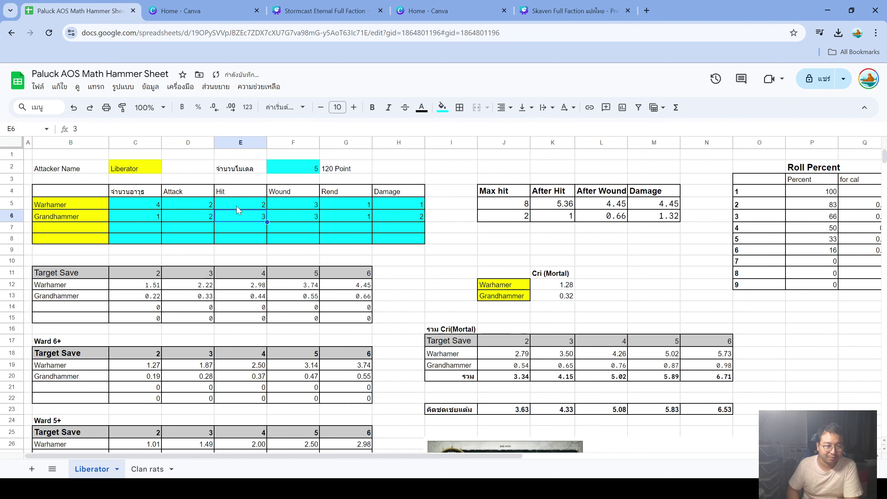
type("22")
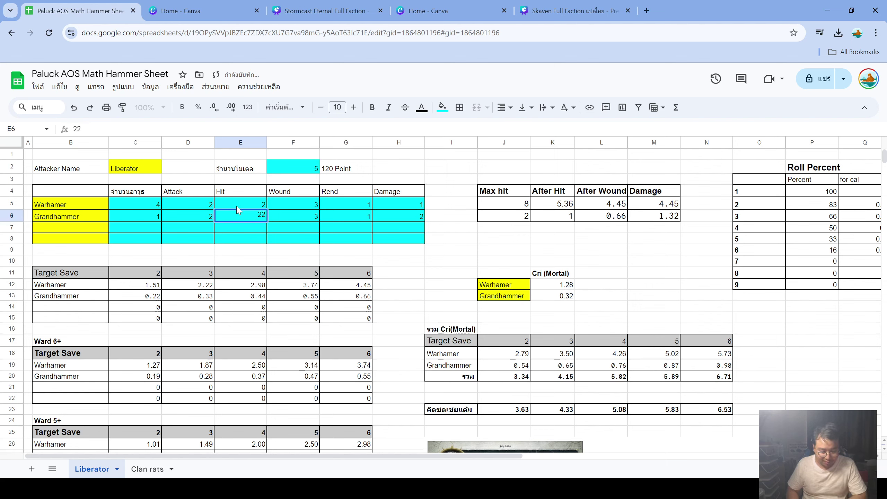
key("BackSpace")
key("Return")
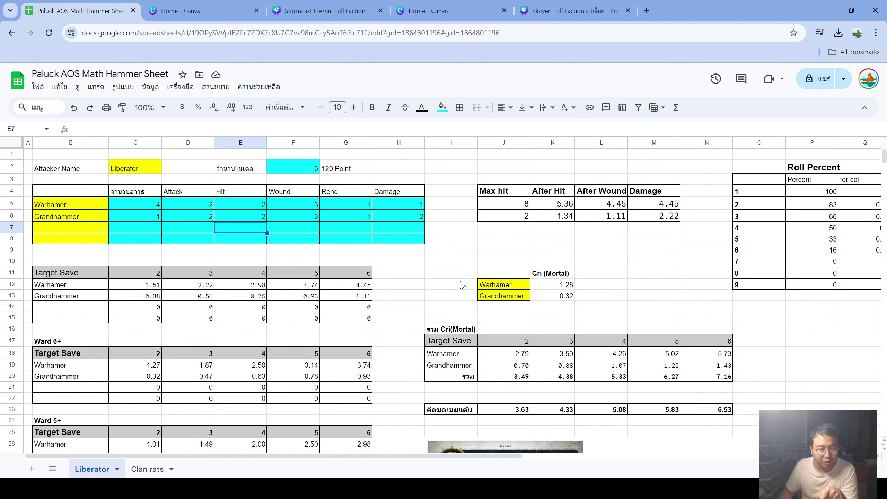
- Fill cell M20, the รวม total for Target Save 5 in the รวม Cri(Mortal) table, with orange
left_click(252, 204)
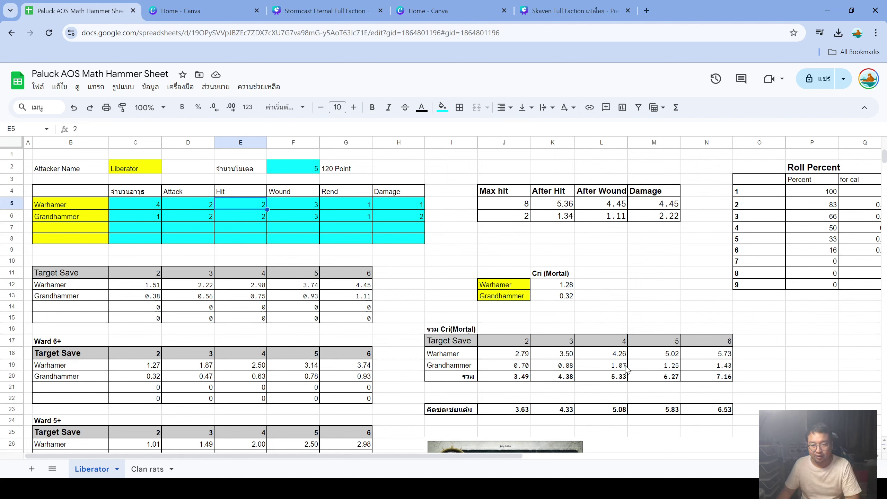
left_click(663, 378)
left_click(442, 107)
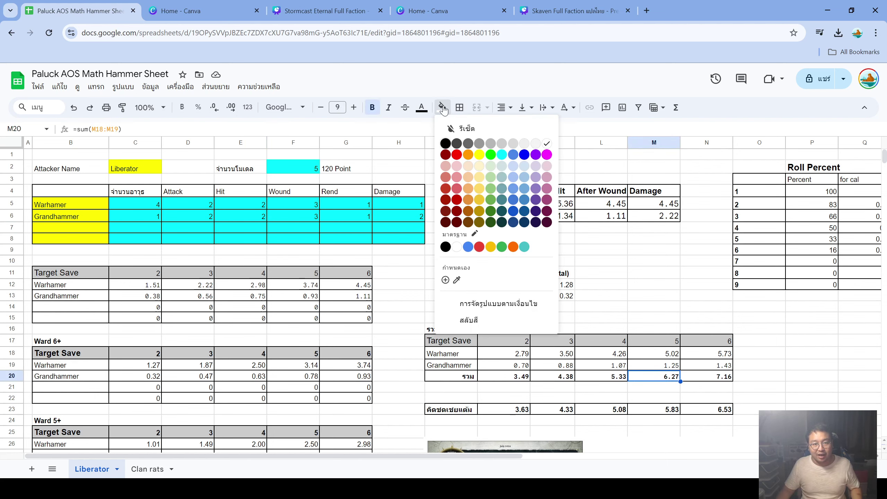
left_click(468, 159)
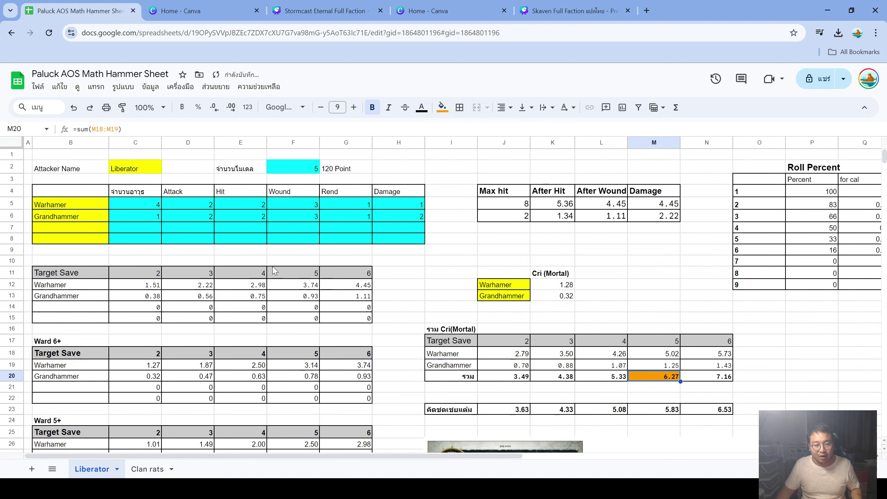
- Reset the Warhamer and Grandhammer Hit values to 3 in E5 and E6
left_click(262, 205)
type("3")
key("Return")
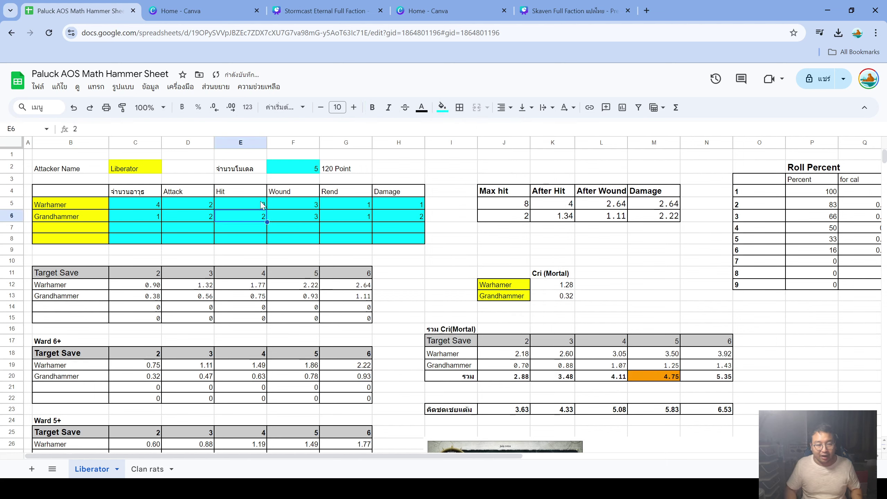
type("3")
key("Return")
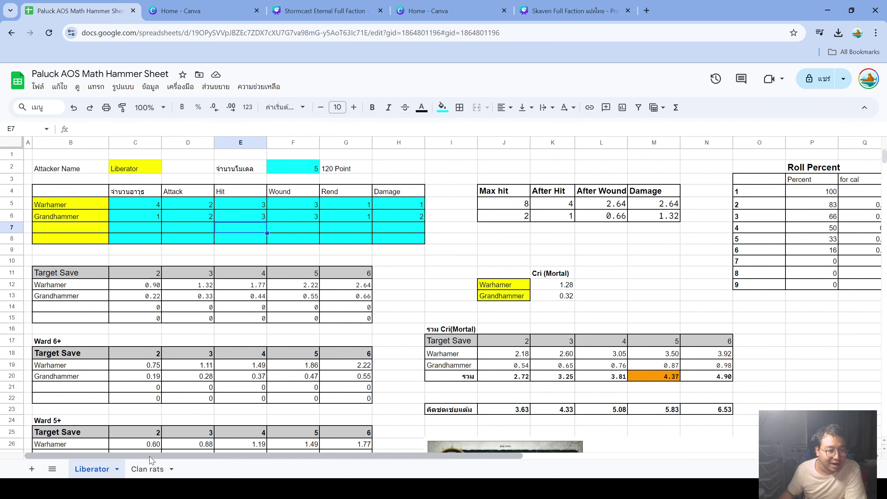
- Compare the Target Save results on the Clan rats sheet with those on the Liberator sheet
left_click(147, 469)
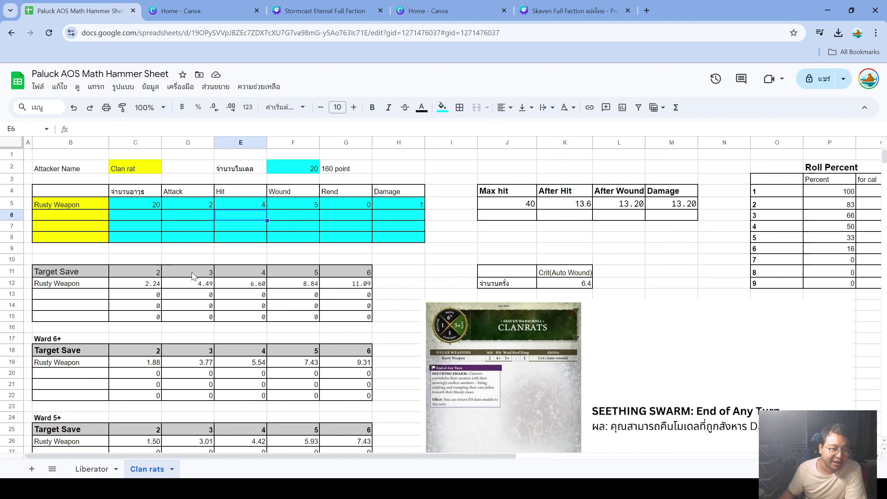
left_click(95, 469)
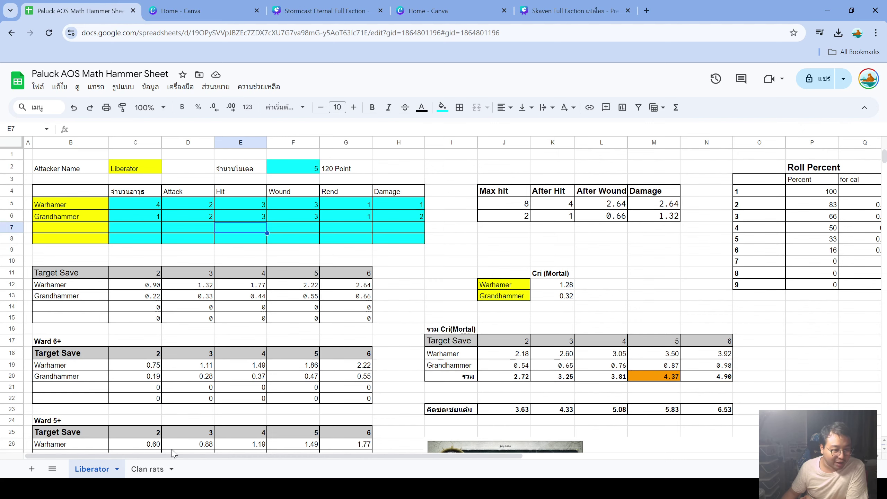
left_click(155, 468)
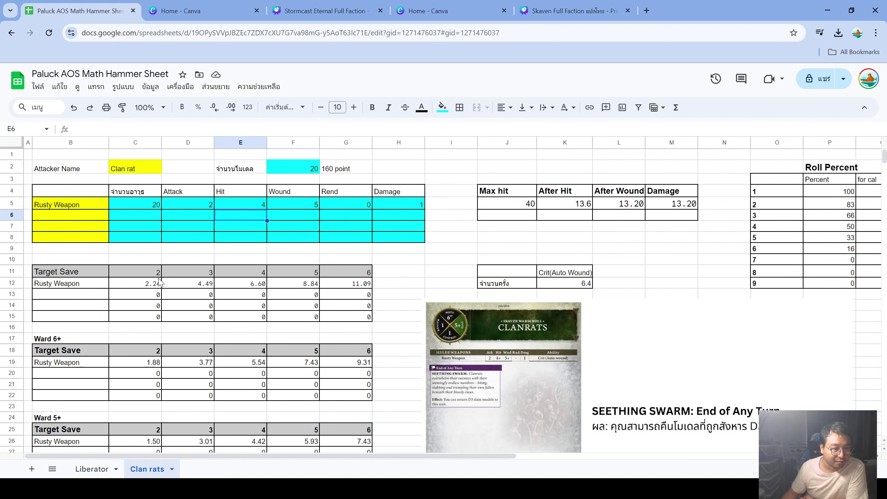
- Compare the Clan rats' Rusty Weapon results for Target Saves 3 to 6 with the Liberator รวม totals for Target Saves 3 and 4
left_click(92, 469)
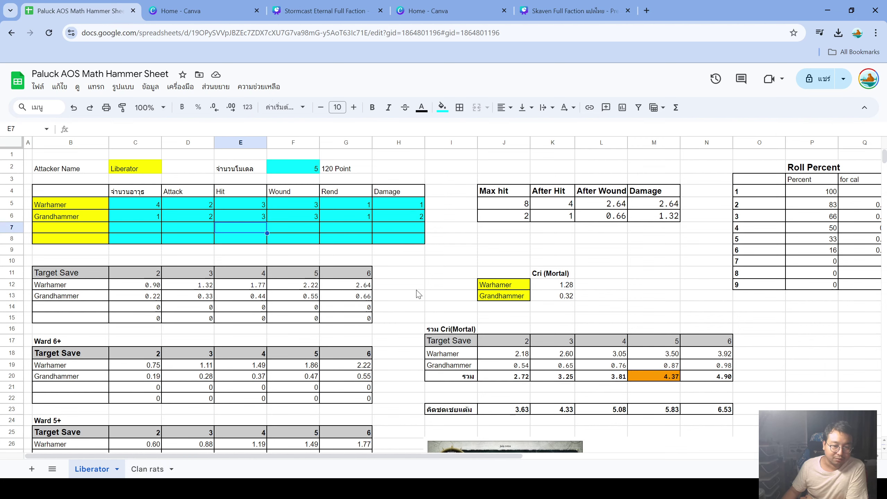
left_click(147, 469)
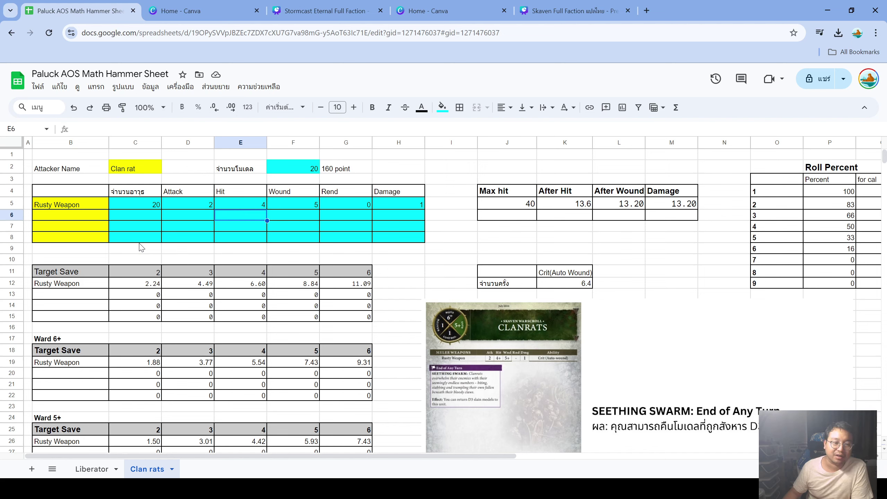
left_click_drag(195, 284, 352, 286)
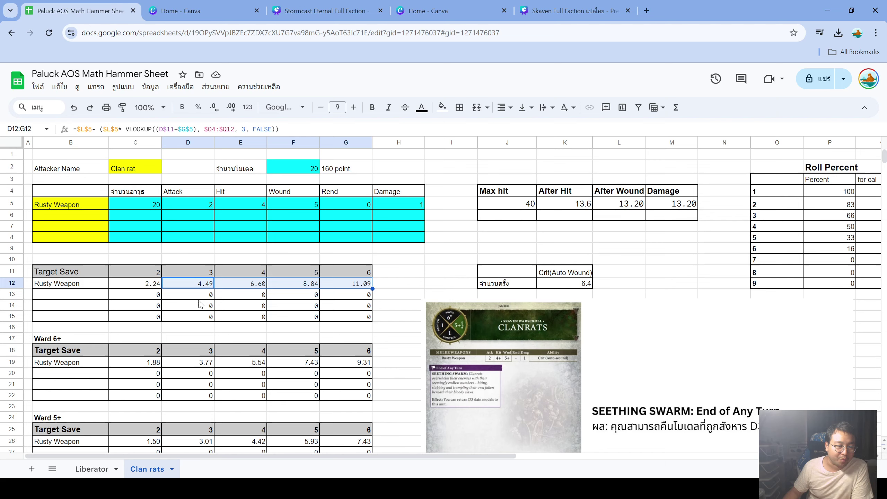
left_click(94, 470)
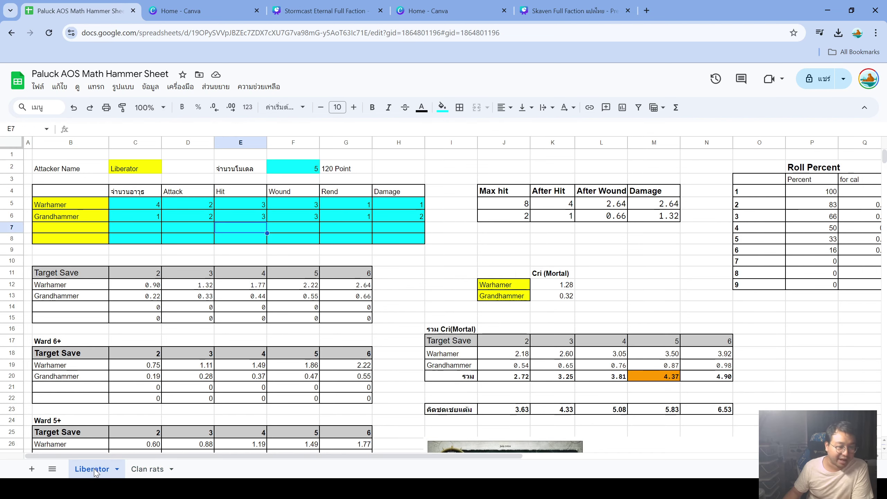
left_click(556, 378)
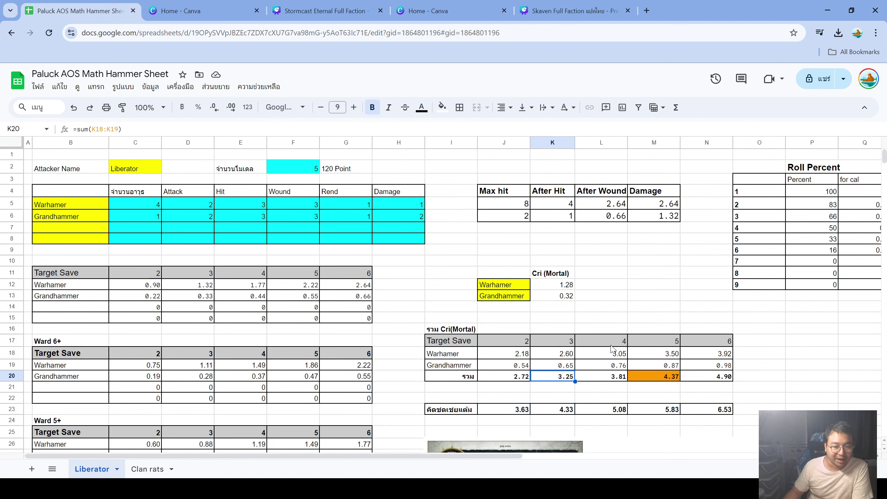
left_click(608, 377)
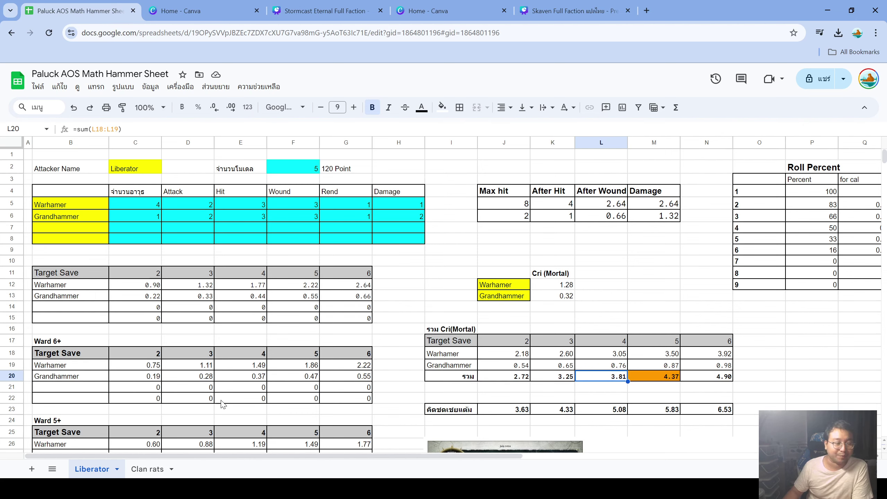
- Examine the Clan rats' Rusty Weapon results at Target Saves 4 and 6, plus the Liberator Warhamer's รวม Cri(Mortal) value at Target Save 6
left_click(145, 465)
left_click(259, 285)
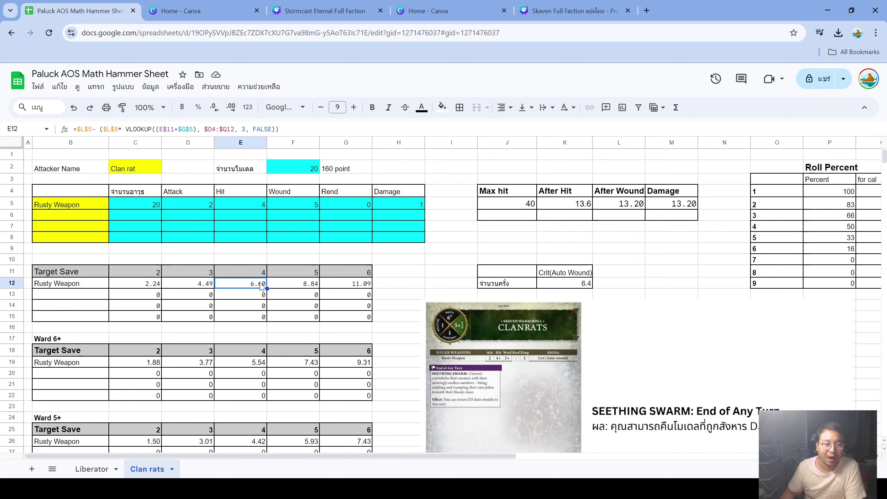
scroll(510, 300, "down", 2)
scroll(350, 327, "up", 2)
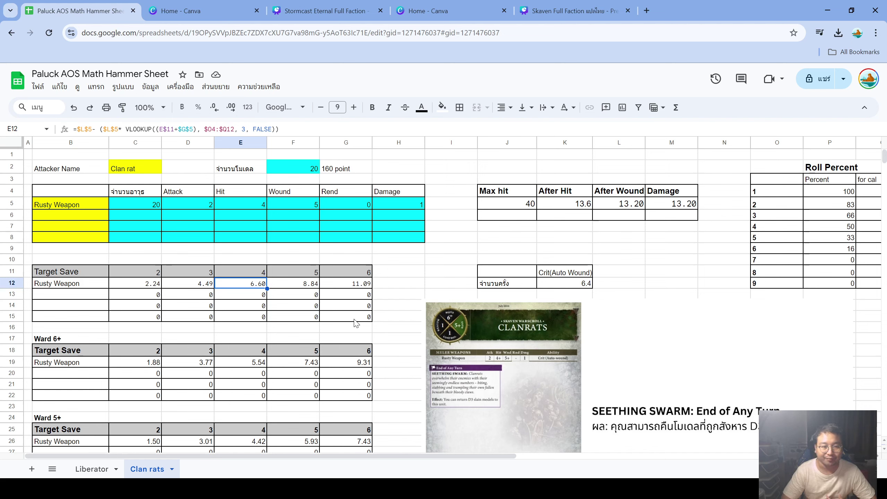
left_click(344, 285)
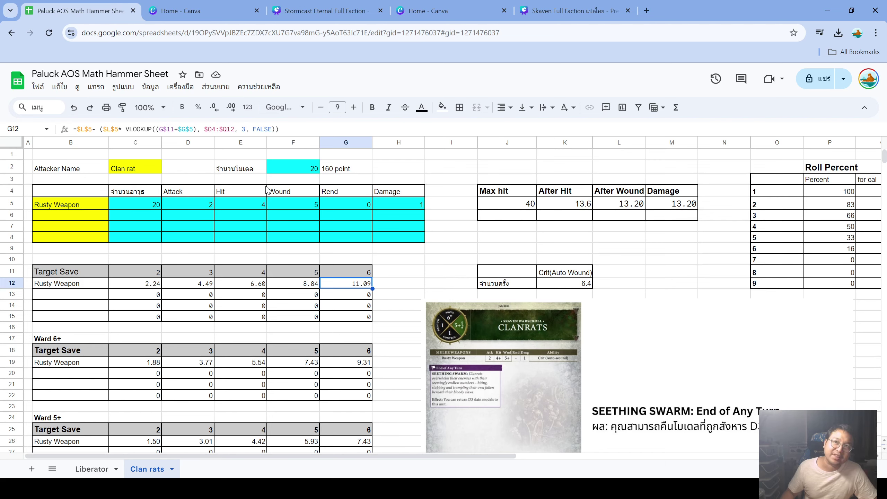
left_click(104, 467)
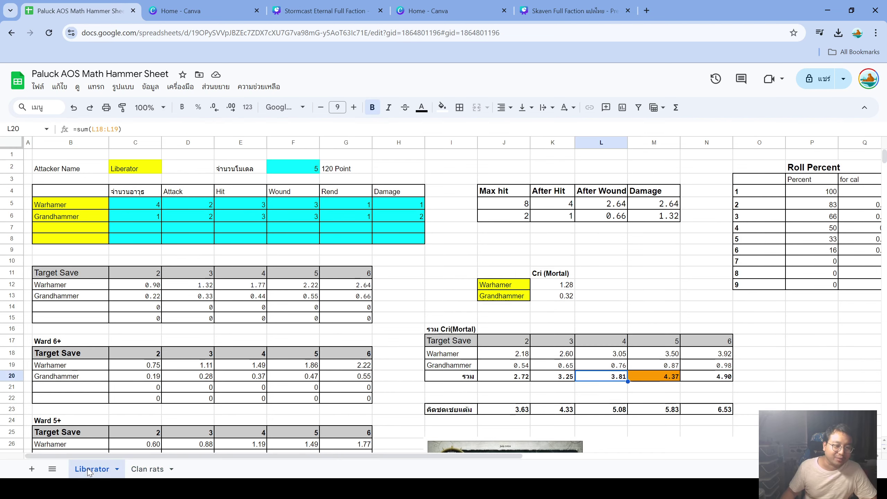
left_click(715, 352)
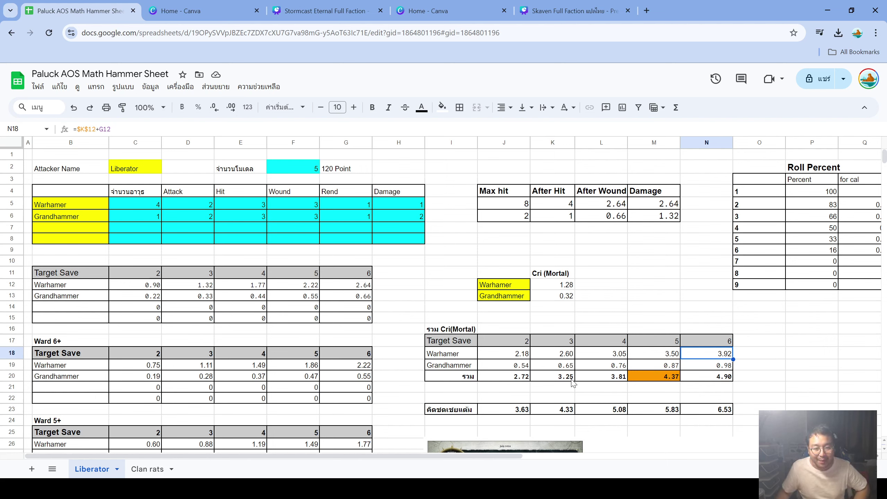
- Alternate between the Clan rats and Liberator sheets to compare their weapon profiles and damage tables, ending on the Liberator sheet
left_click(147, 469)
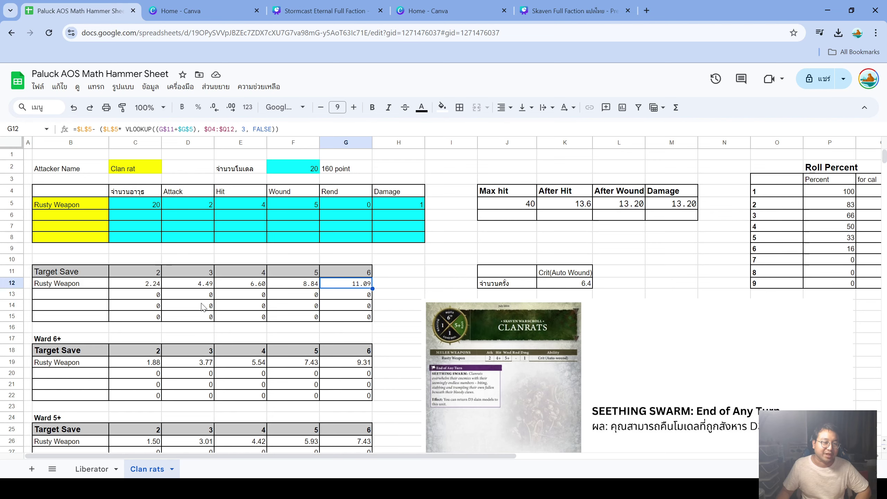
left_click(95, 469)
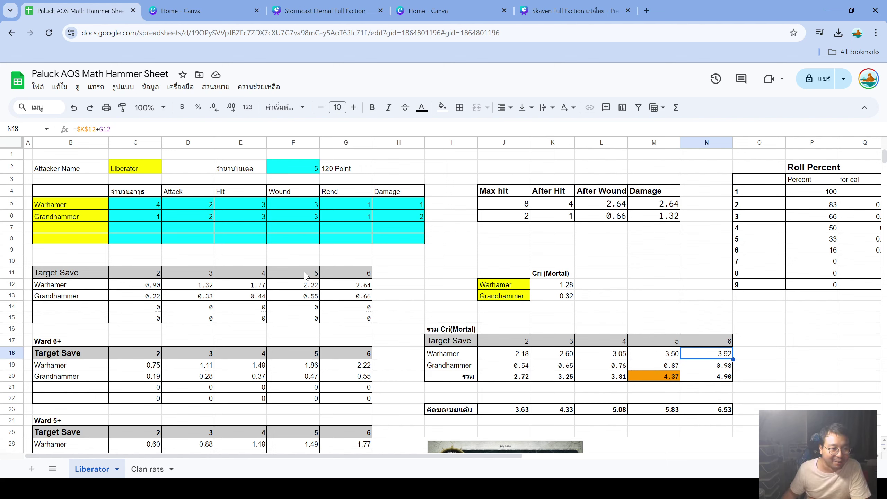
left_click(148, 469)
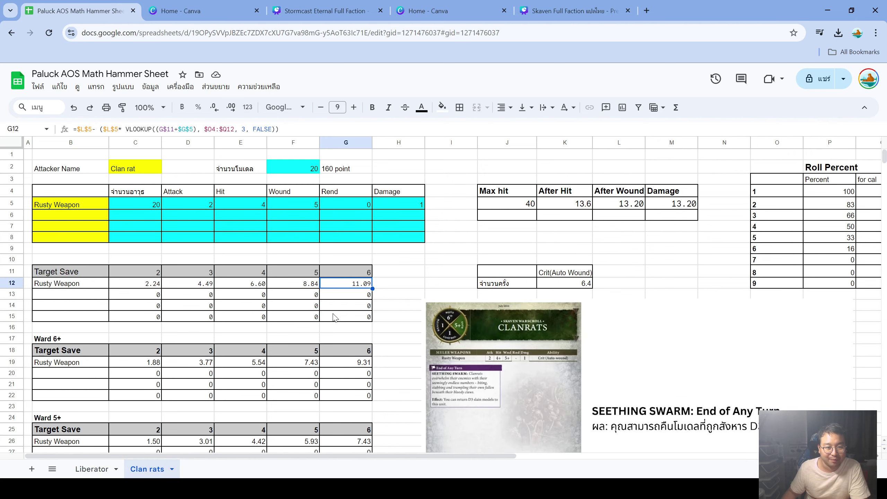
left_click(99, 468)
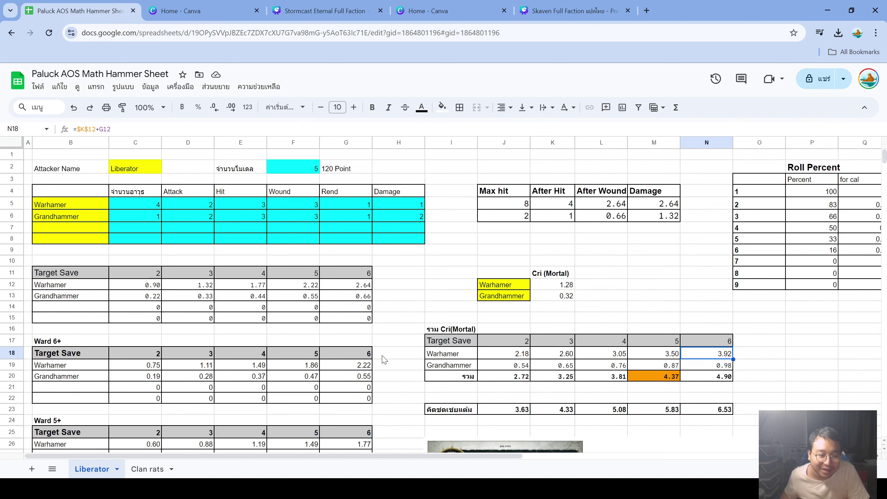
left_click(148, 469)
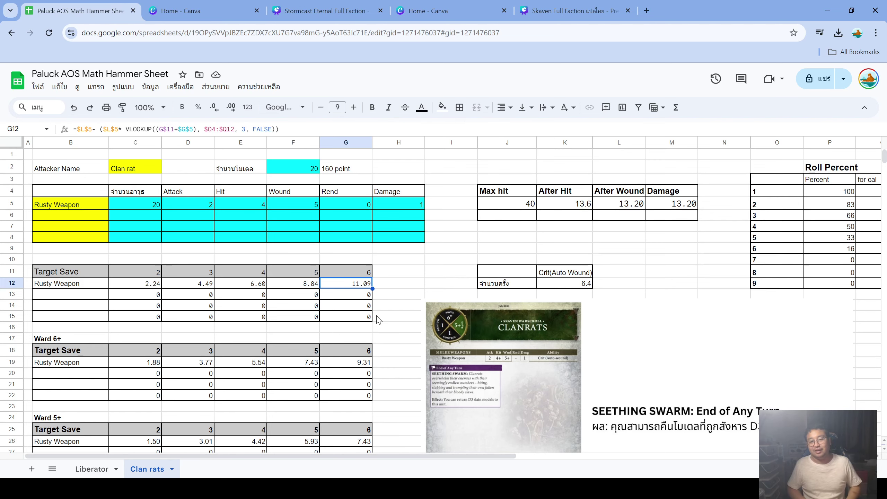
left_click(93, 469)
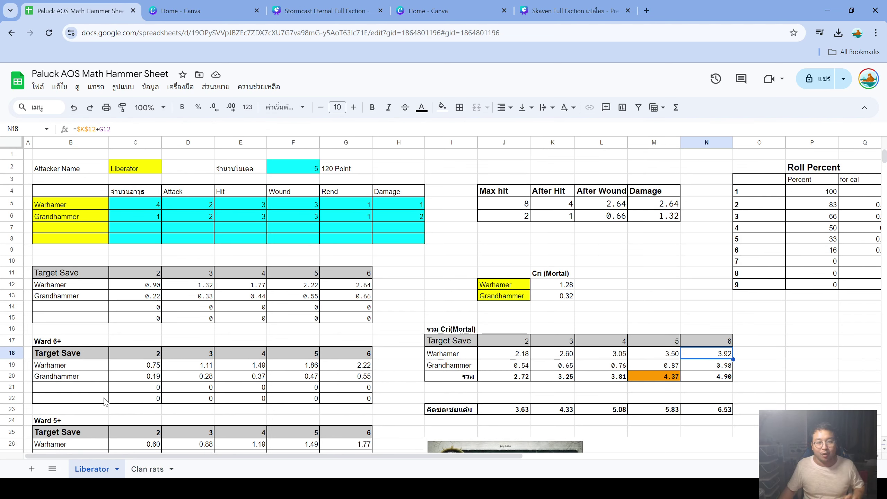